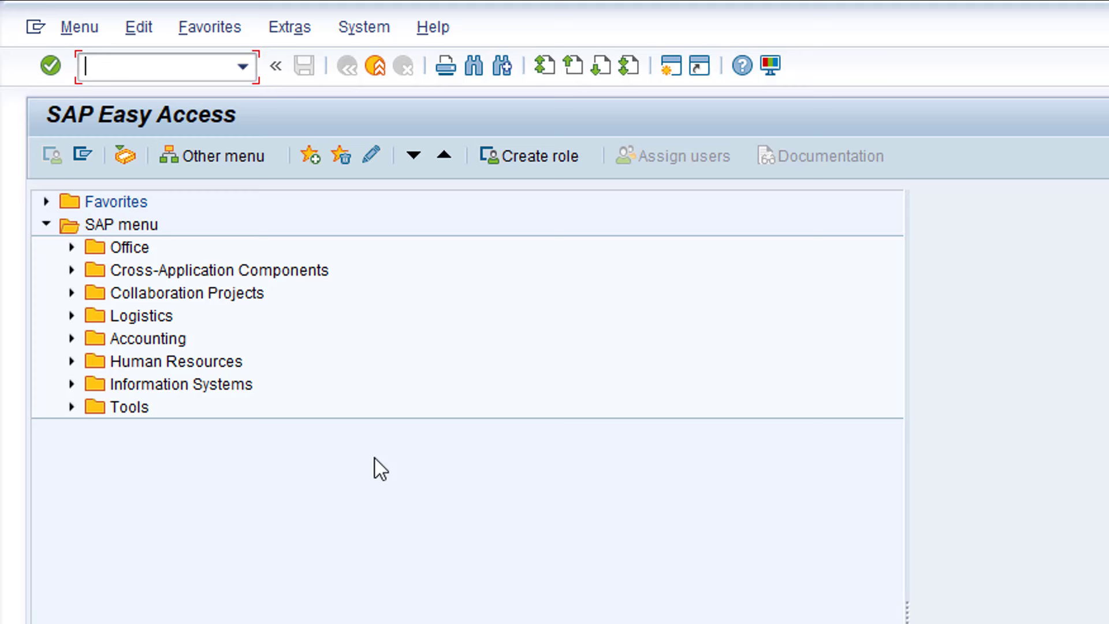
Open FBL1N - Display/Change Line Items from the Account folder of Accounts Payable within Financial Accounting
left_click(71, 338)
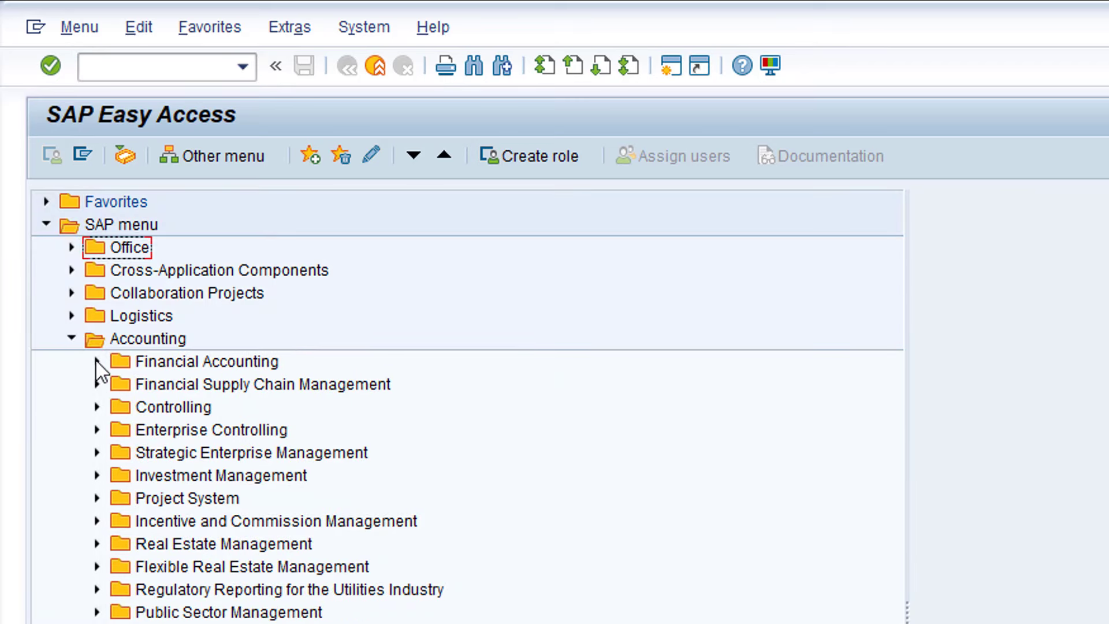
left_click(96, 360)
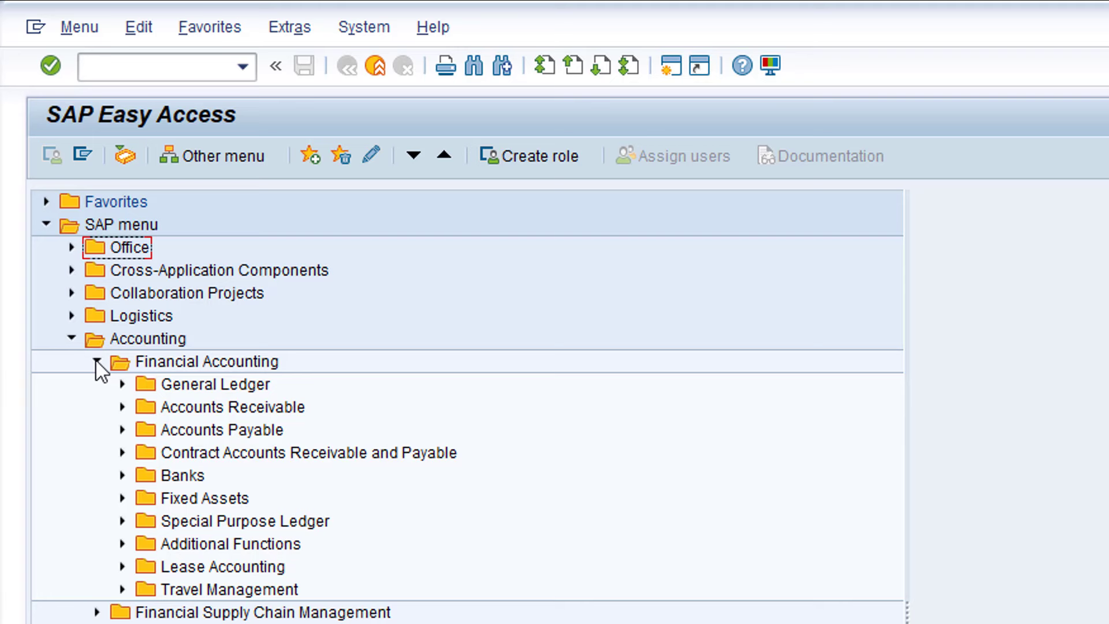
left_click(120, 436)
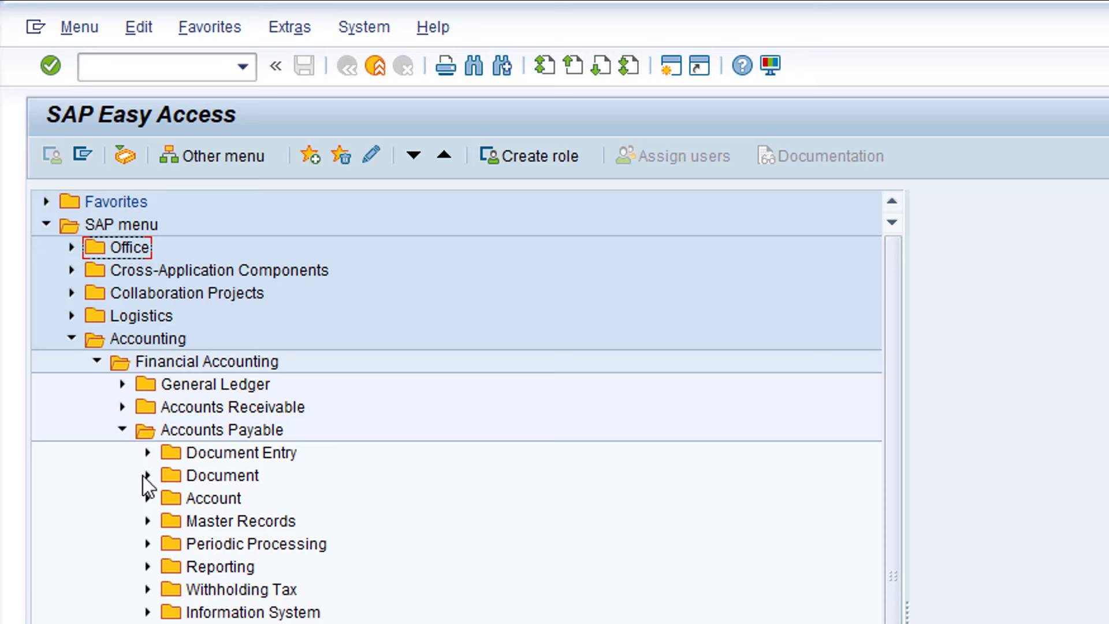
left_click(148, 499)
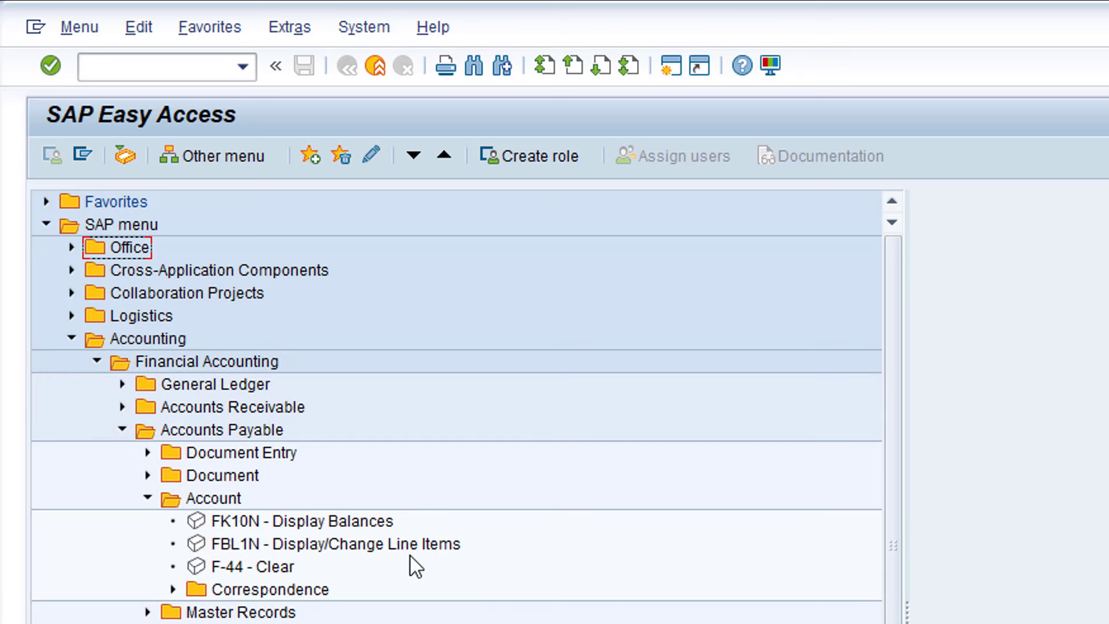
left_click(433, 548)
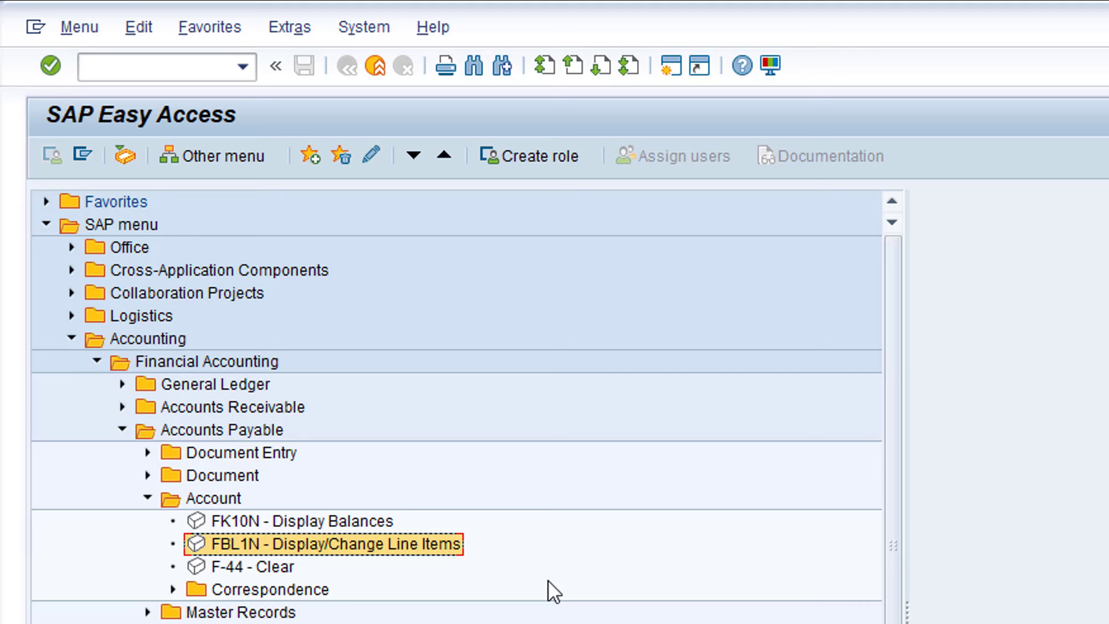
double_click(408, 549)
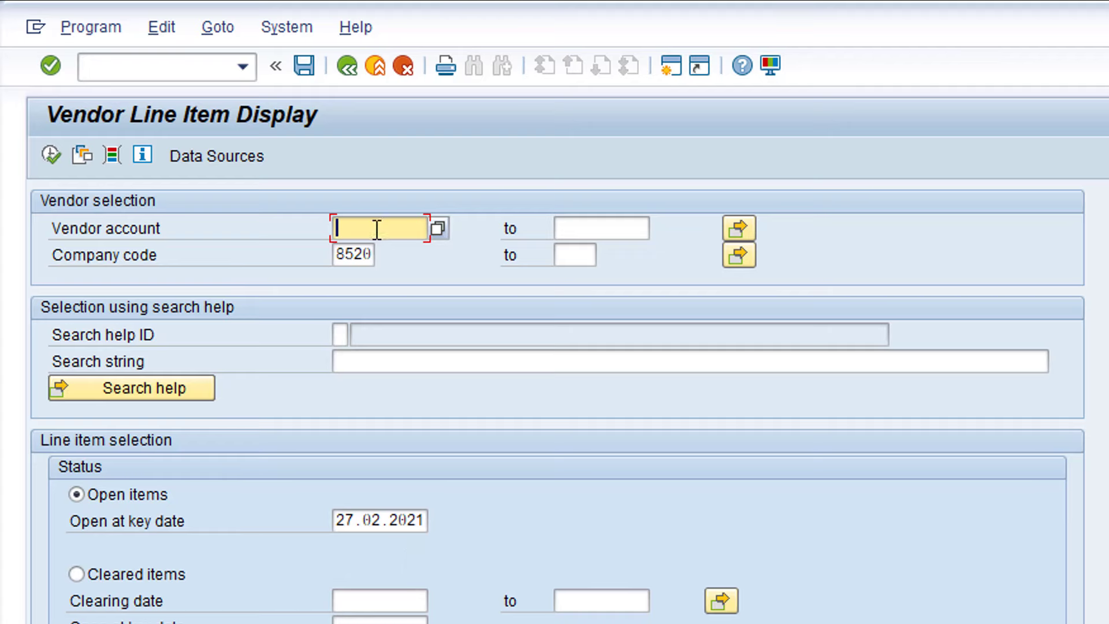
Look up the vendor account by the name Furniture* and select the vendor Furniture Online
left_click(444, 229)
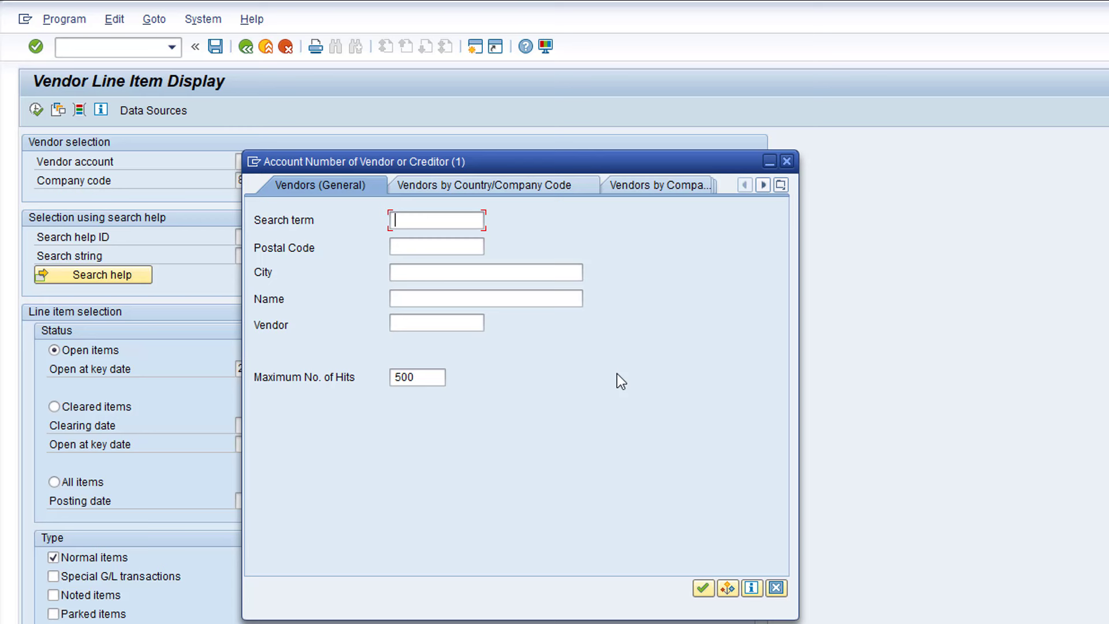
left_click(487, 297)
type("Furniture")
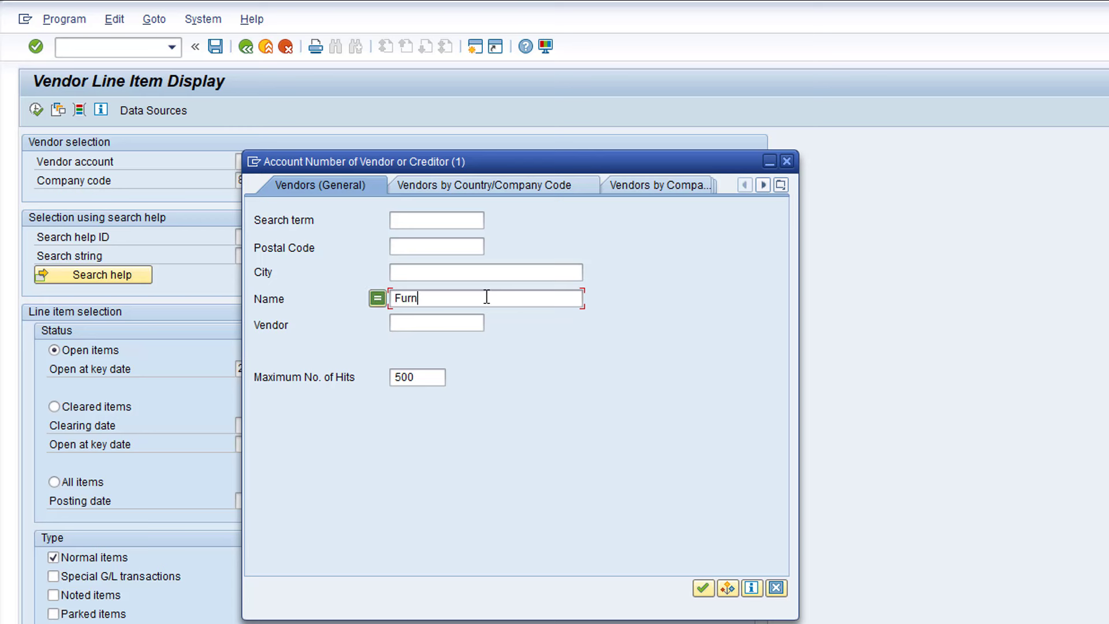
type("*")
left_click(702, 588)
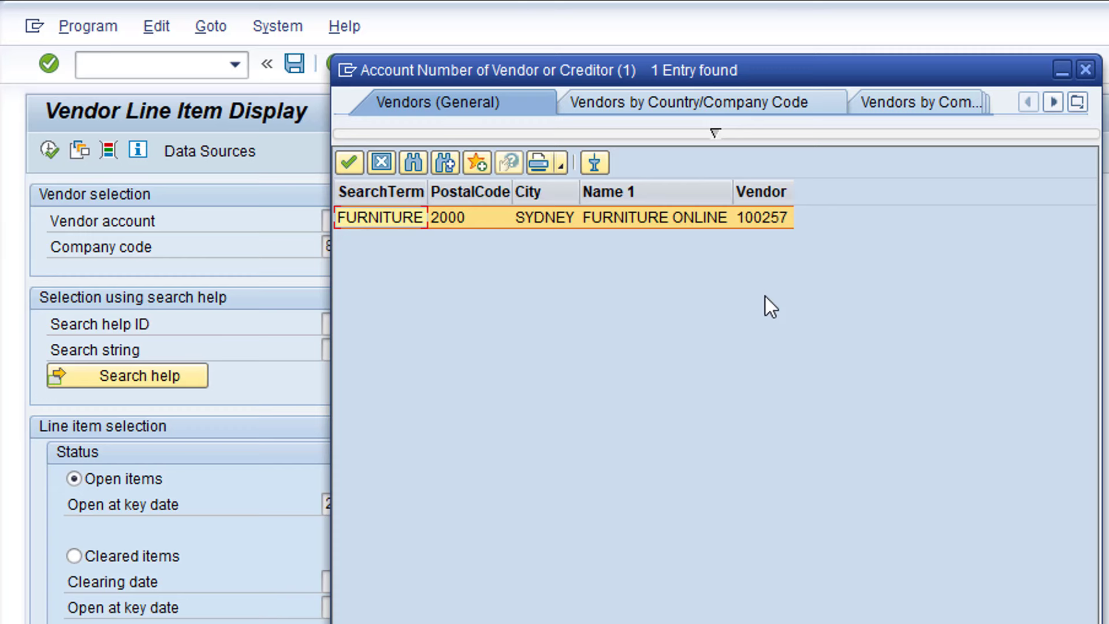
double_click(774, 220)
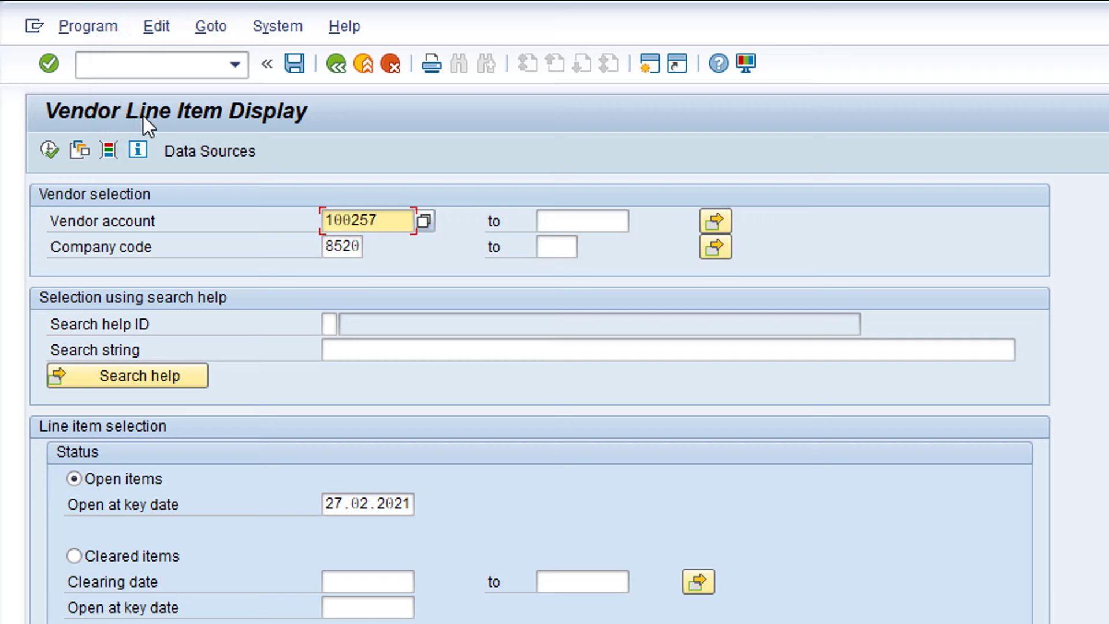
Show the dynamic selections and examine the fields available under Vendor master
left_click(109, 149)
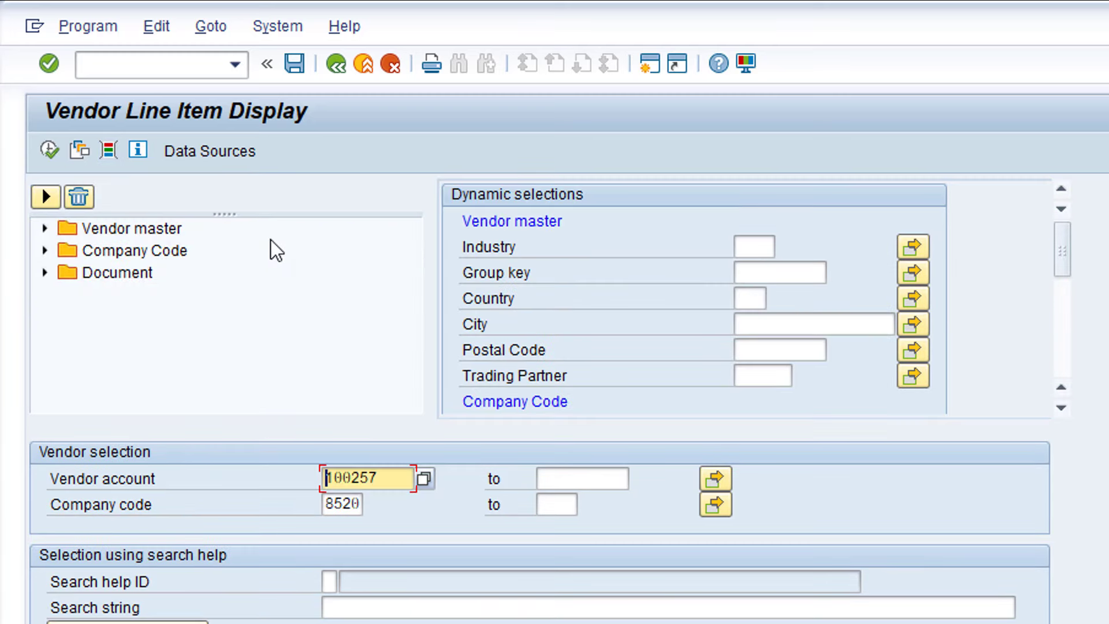
left_click(45, 227)
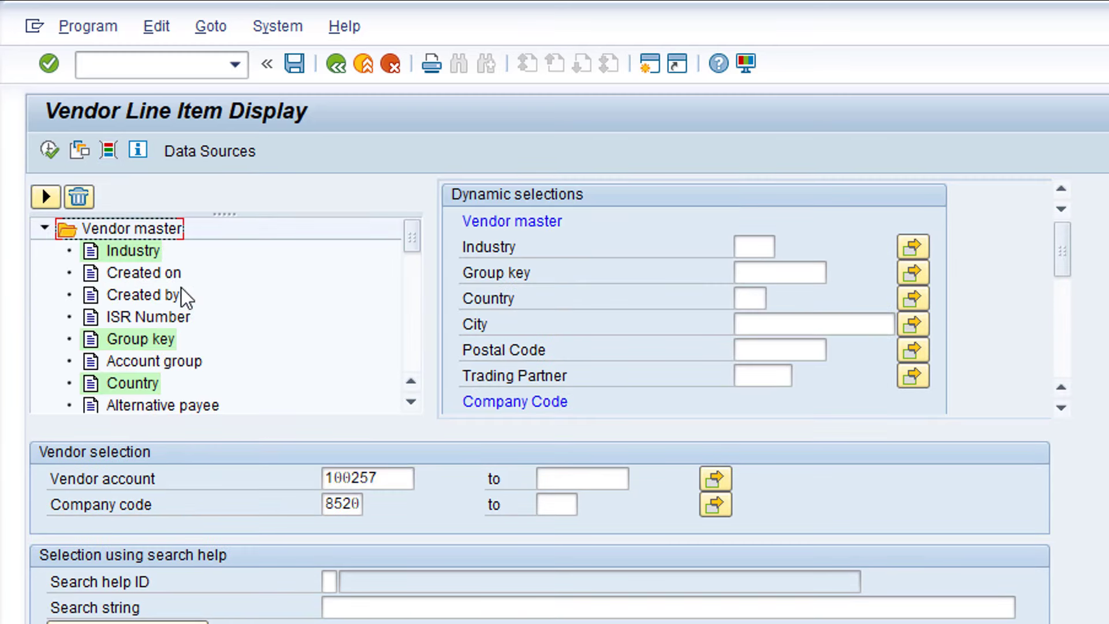
left_click(410, 341)
left_click(408, 333)
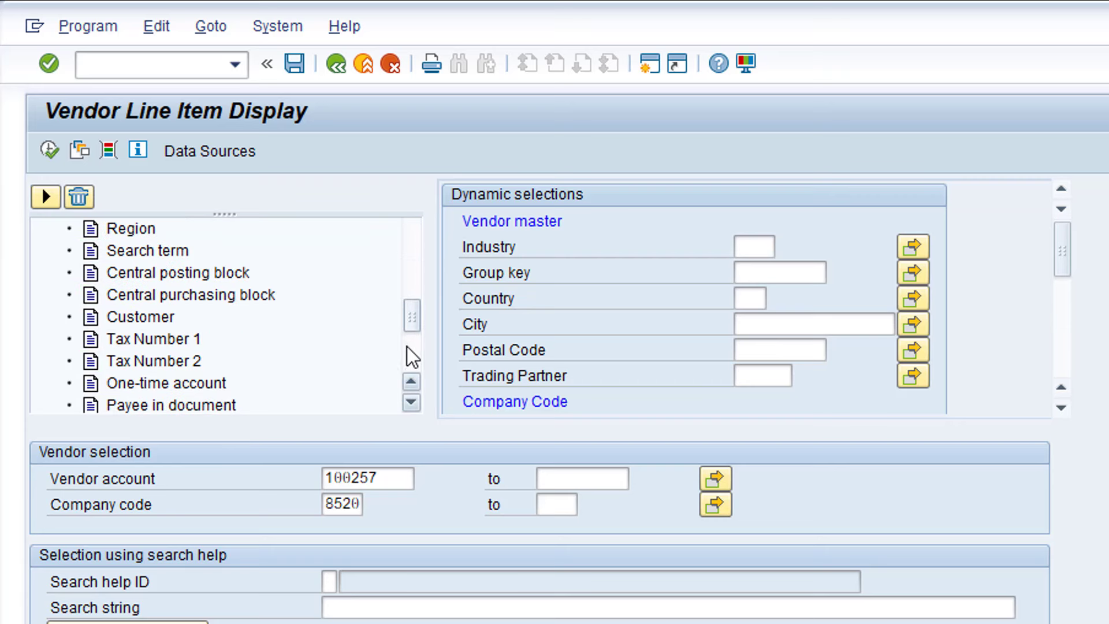
left_click(408, 359)
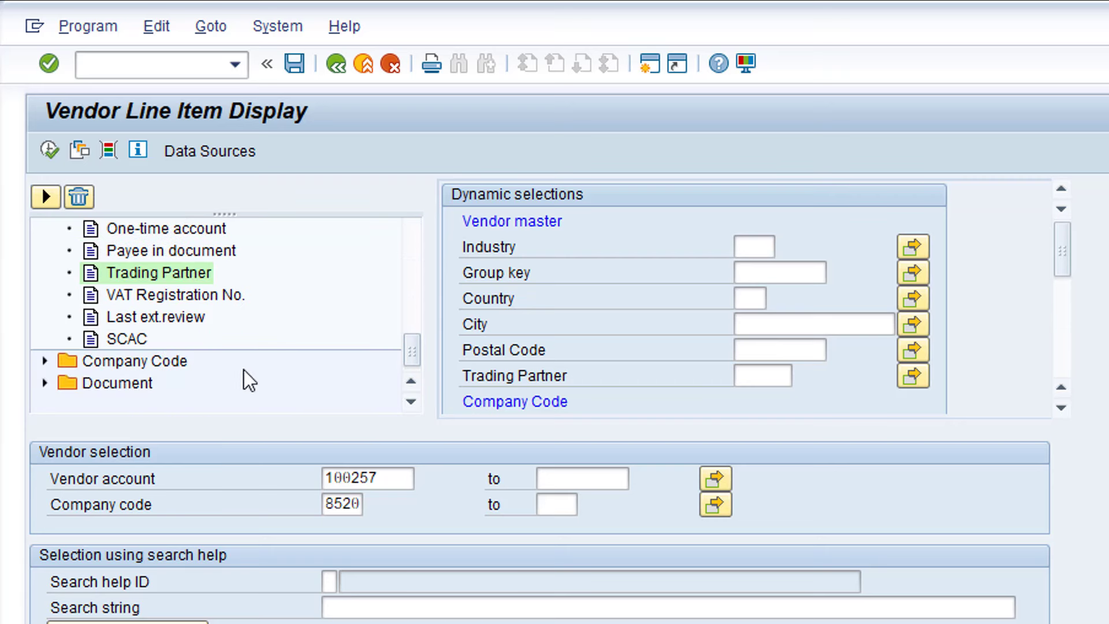
Examine the dynamic selection fields available under Company Code
left_click(44, 360)
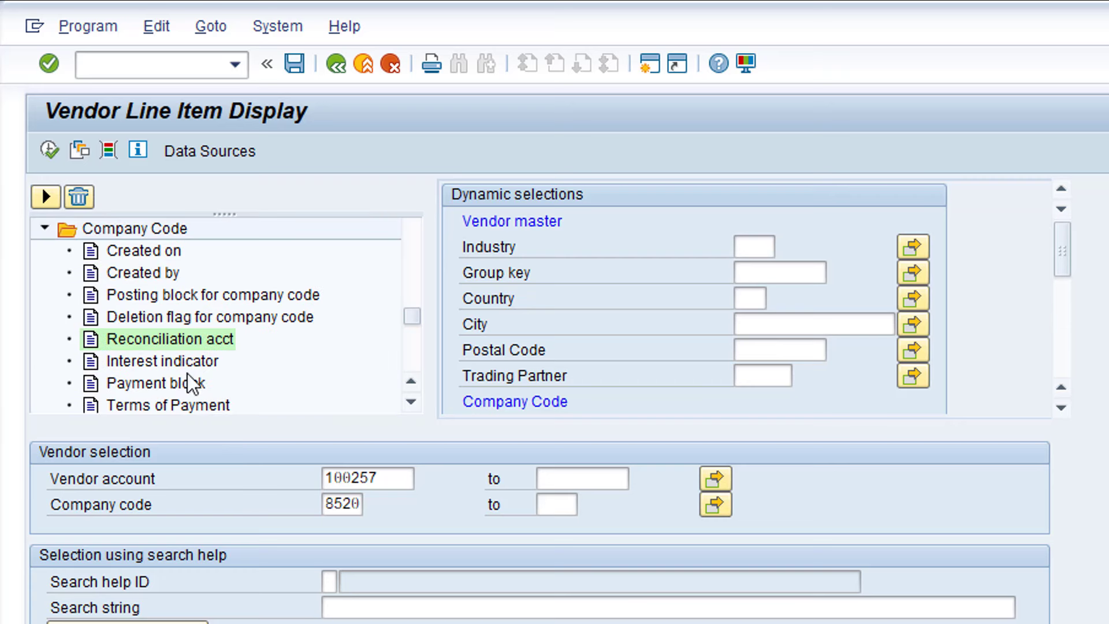
left_click(409, 359)
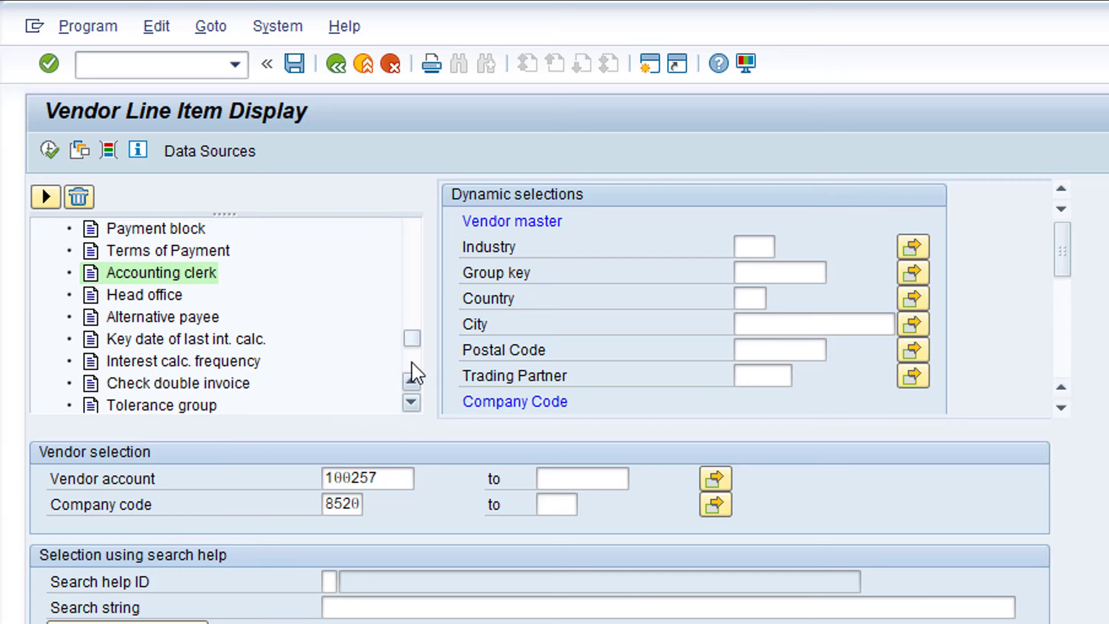
left_click(412, 363)
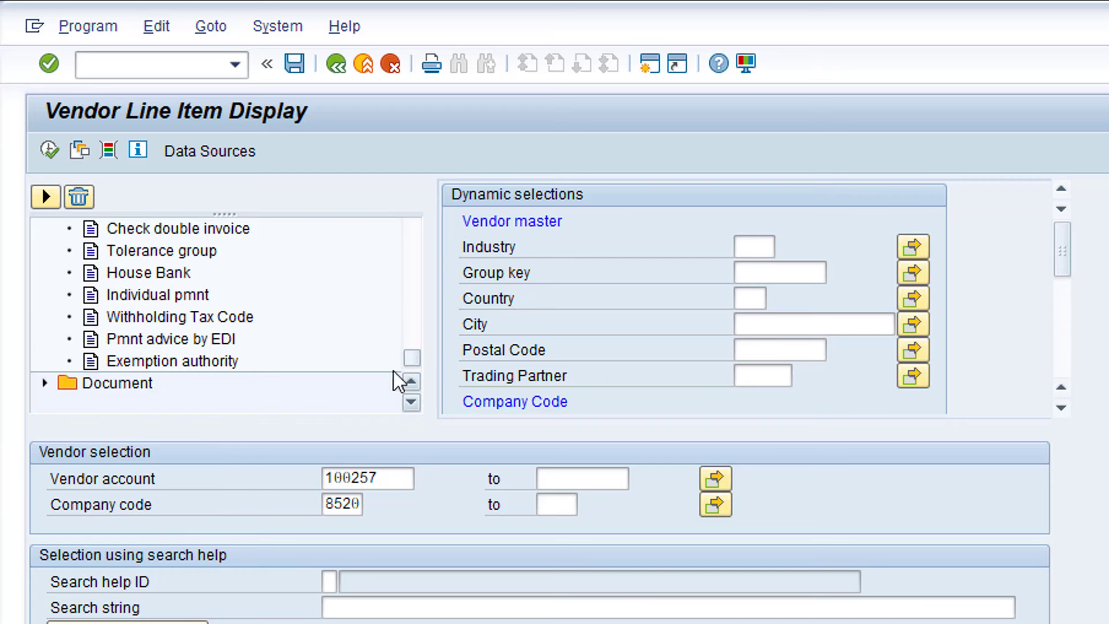
Examine the dynamic selection fields available under Document, and hide the dynamic selections
left_click(44, 383)
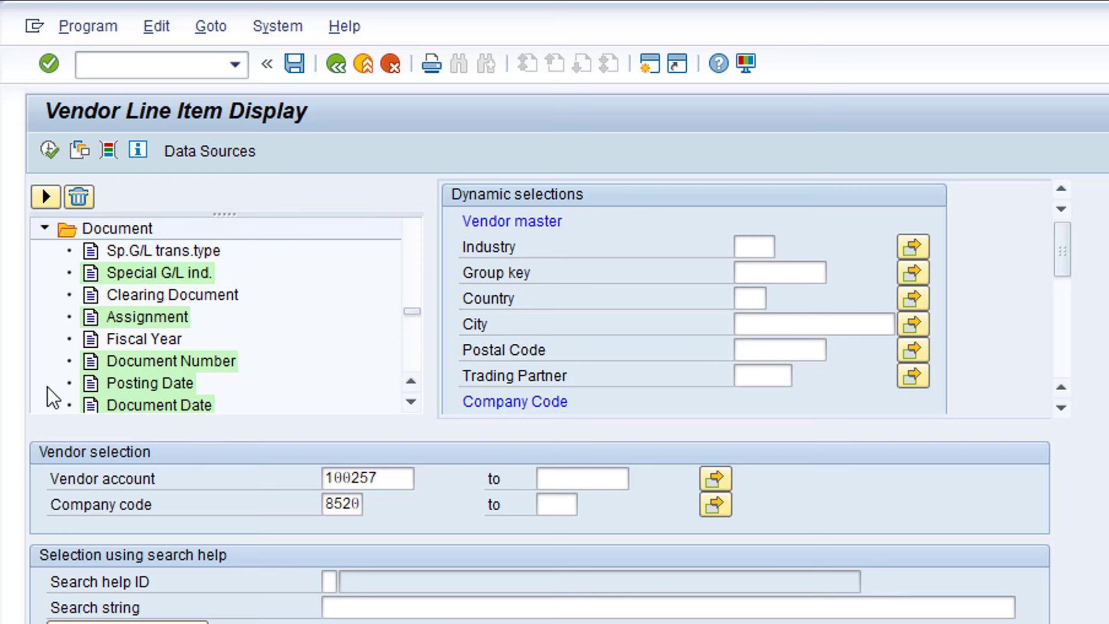
left_click(412, 355)
left_click(409, 360)
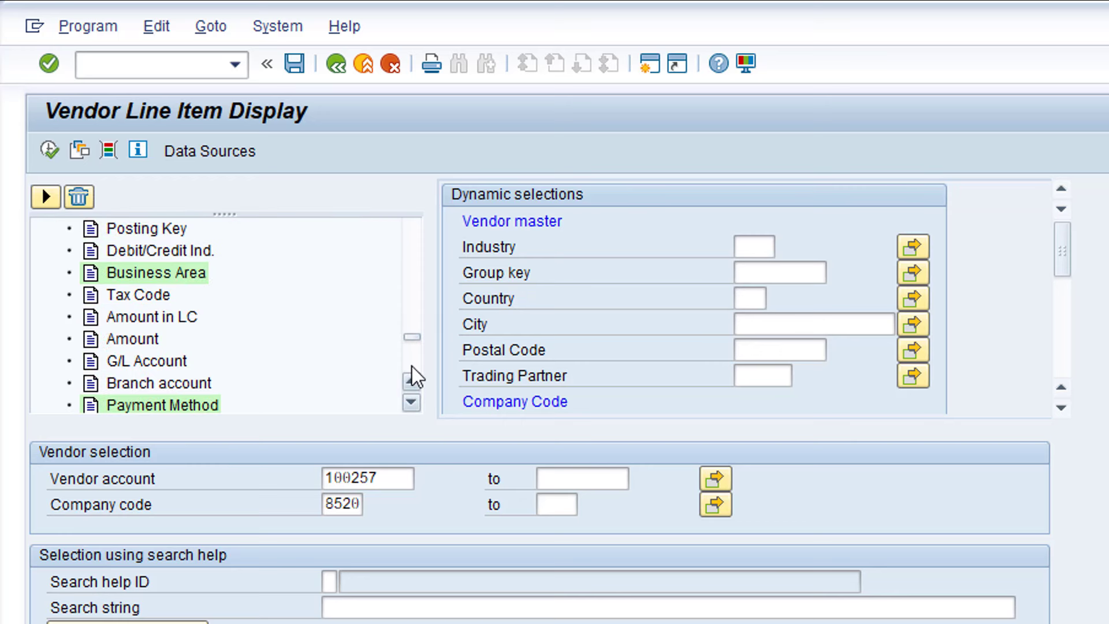
left_click(412, 366)
left_click(412, 369)
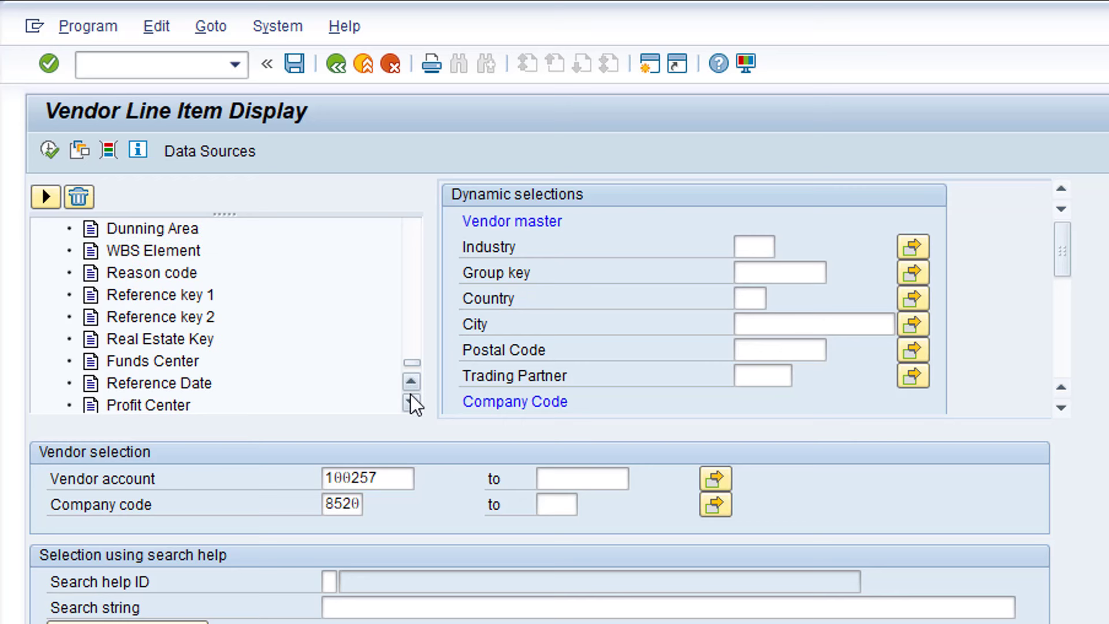
left_click(411, 398)
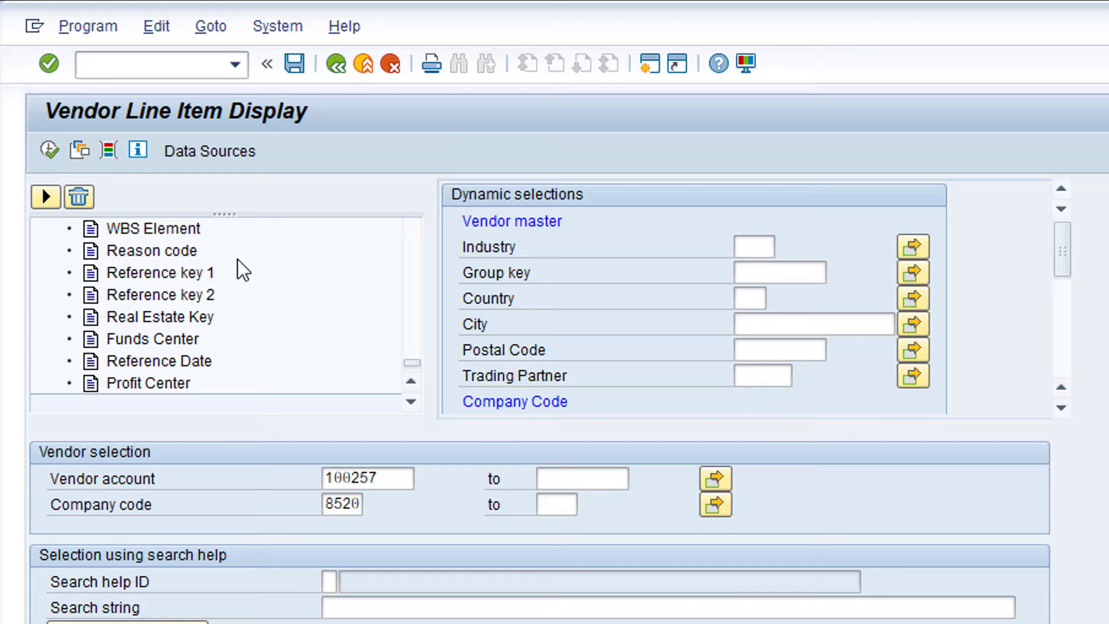
left_click(107, 152)
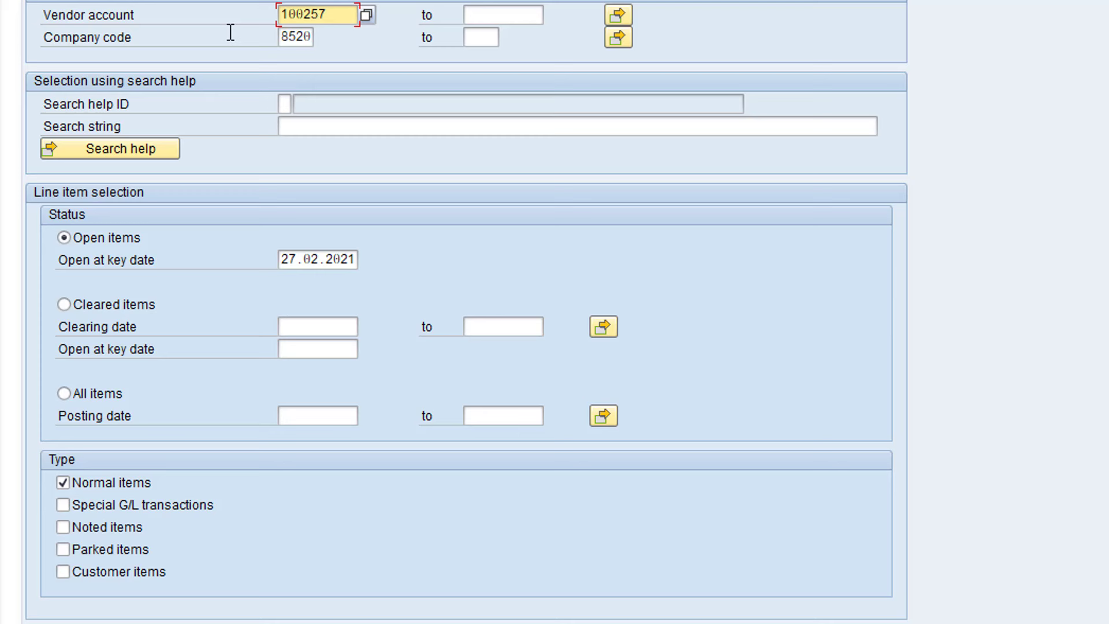
Run the vendor's open item report with parked items included, and switch the list display
left_click(63, 549)
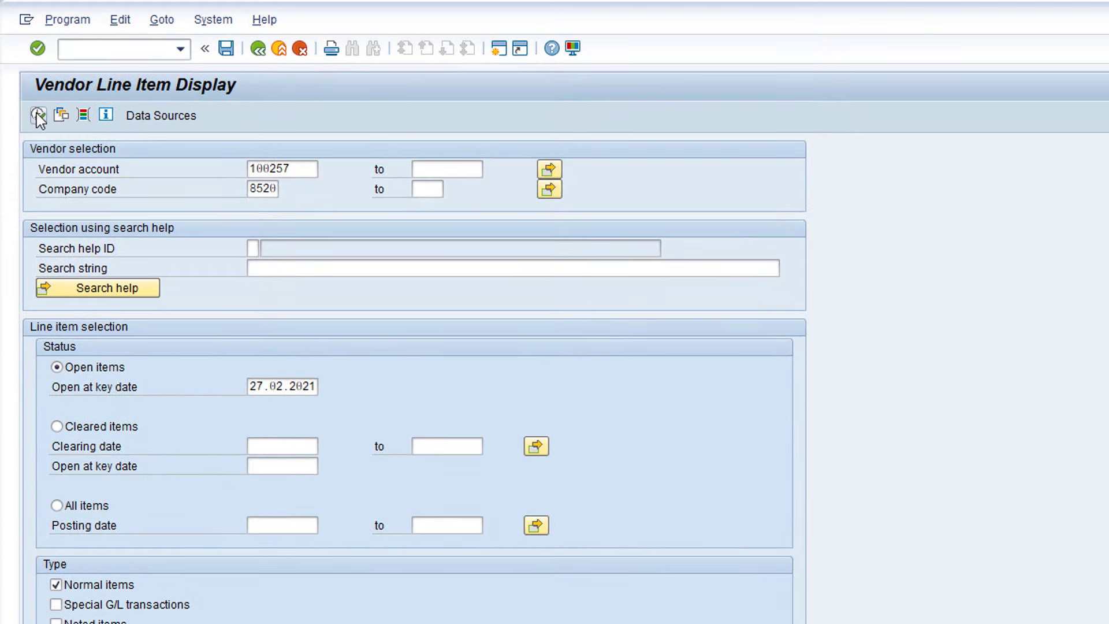
left_click(37, 115)
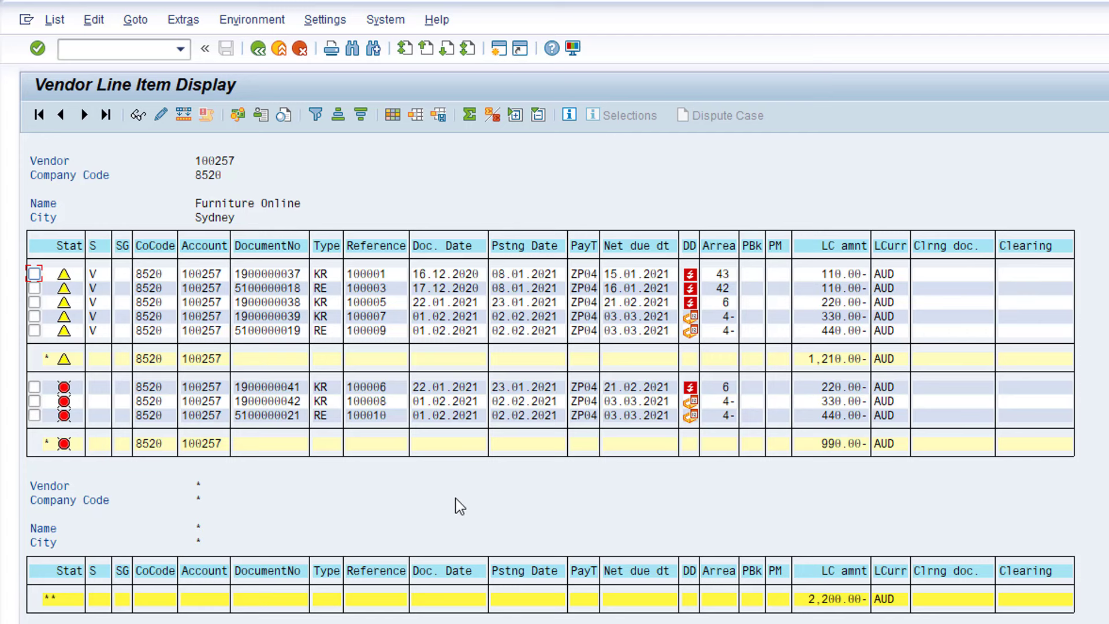
left_click(326, 21)
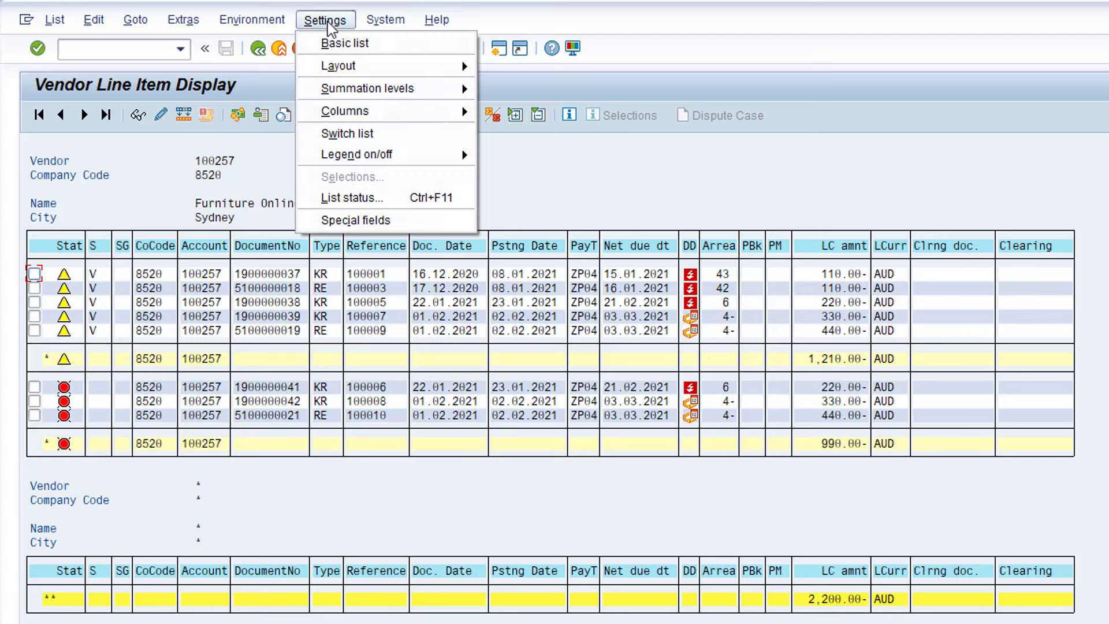
left_click(391, 133)
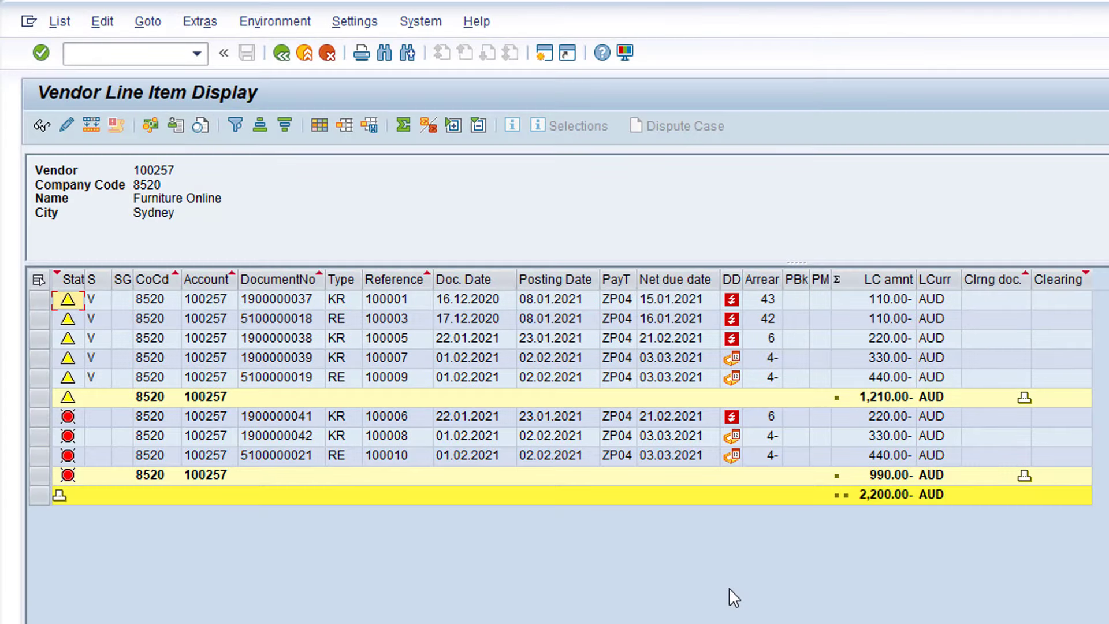
Return to the selection screen and run the report for the vendor's cleared items
left_click(282, 54)
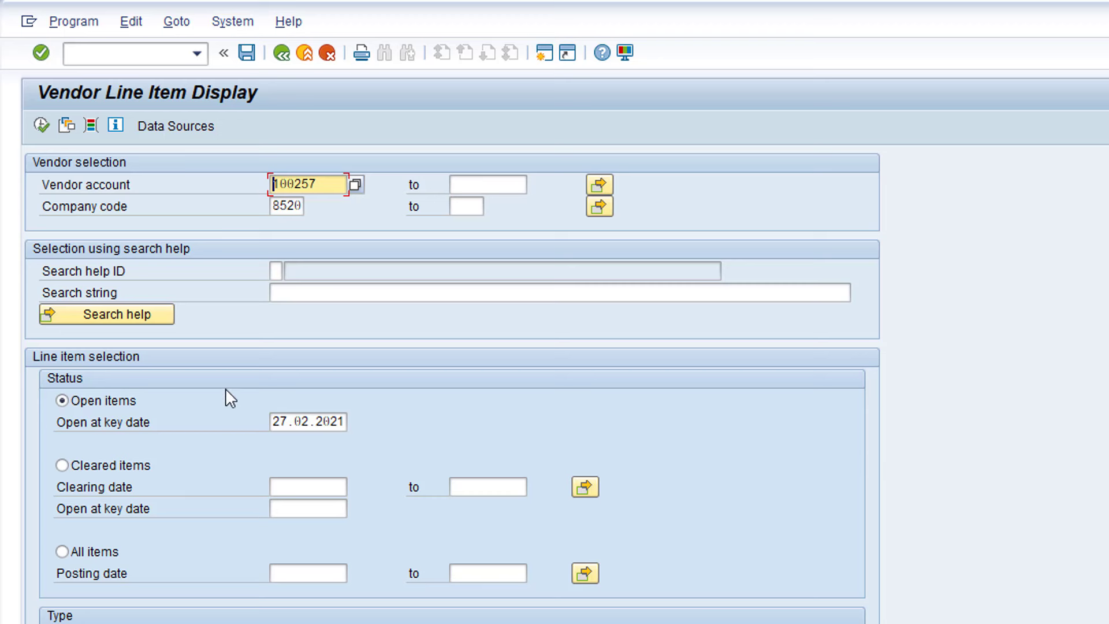
left_click(64, 465)
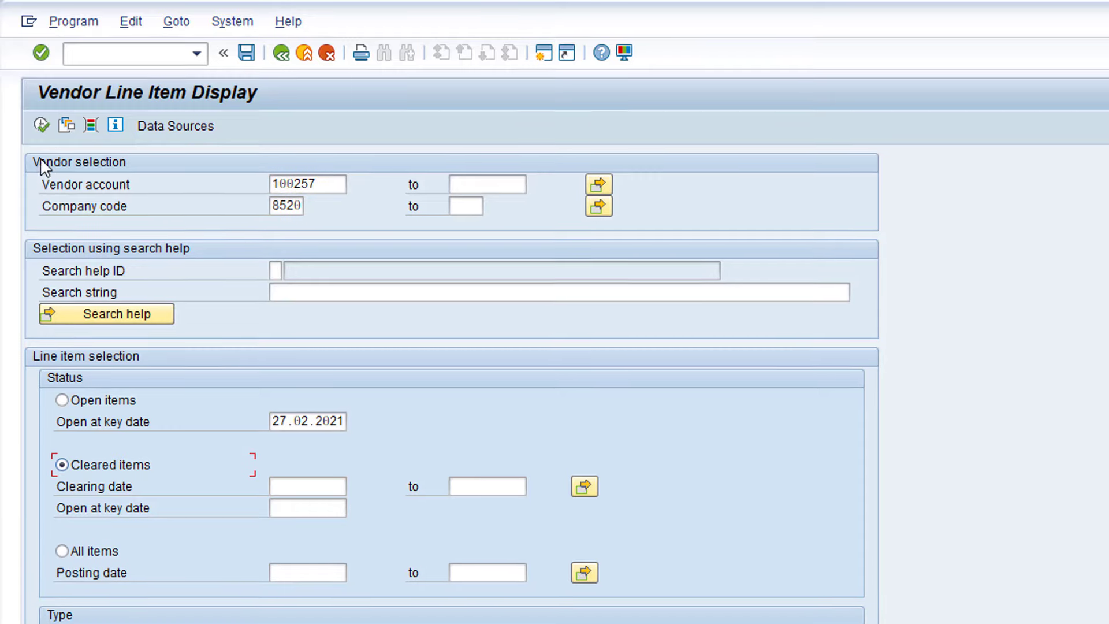
left_click(41, 125)
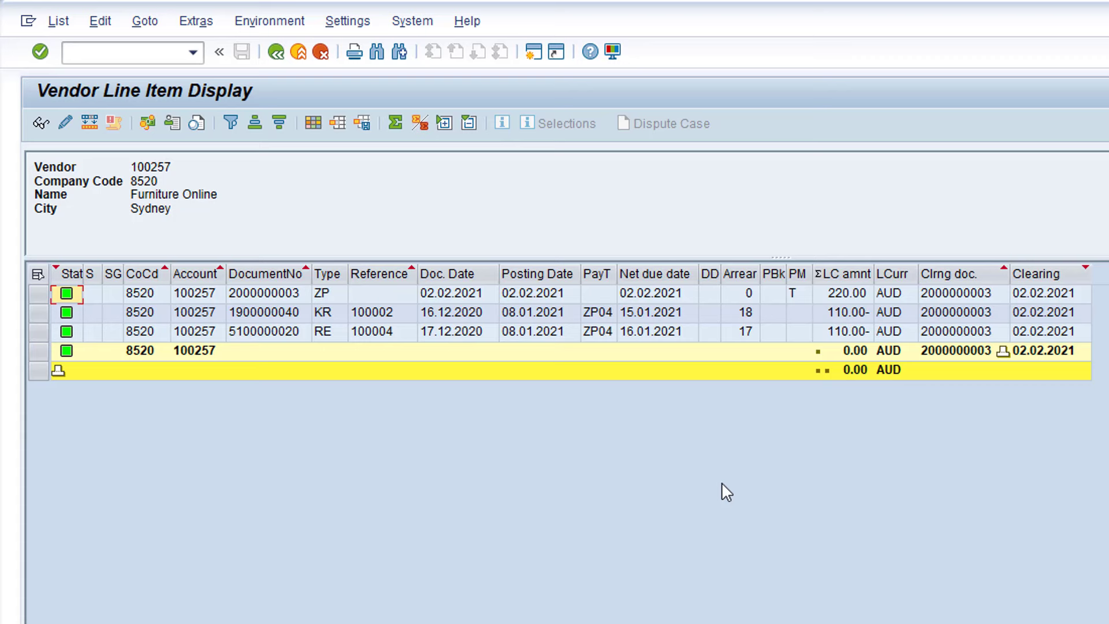
Return to the selection screen and run the report for all of the vendor's items
left_click(276, 52)
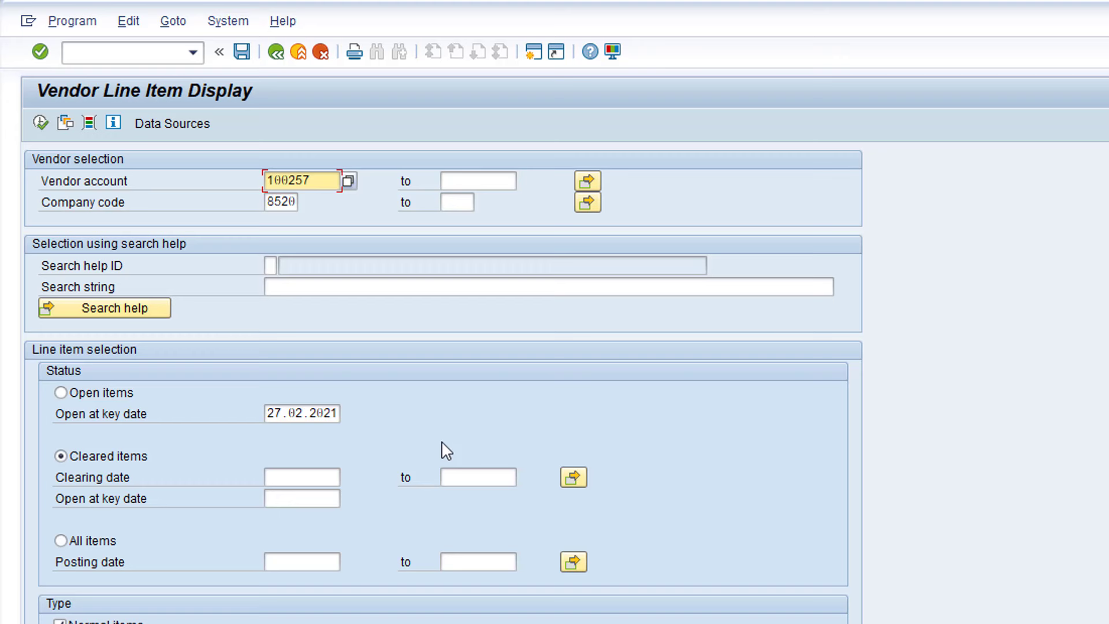
left_click(61, 541)
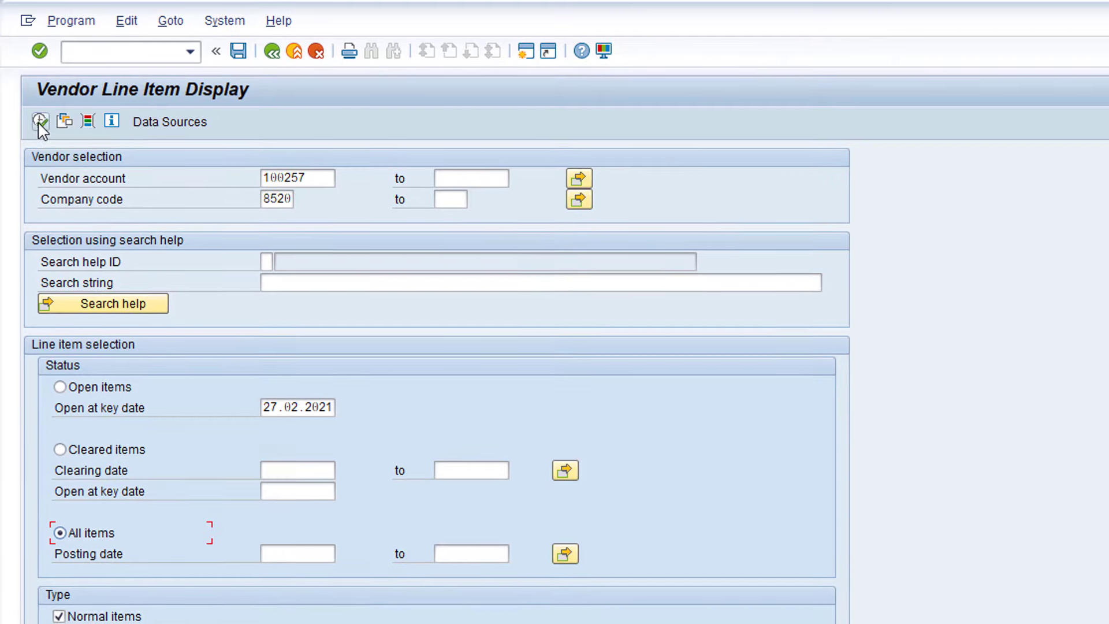
left_click(41, 123)
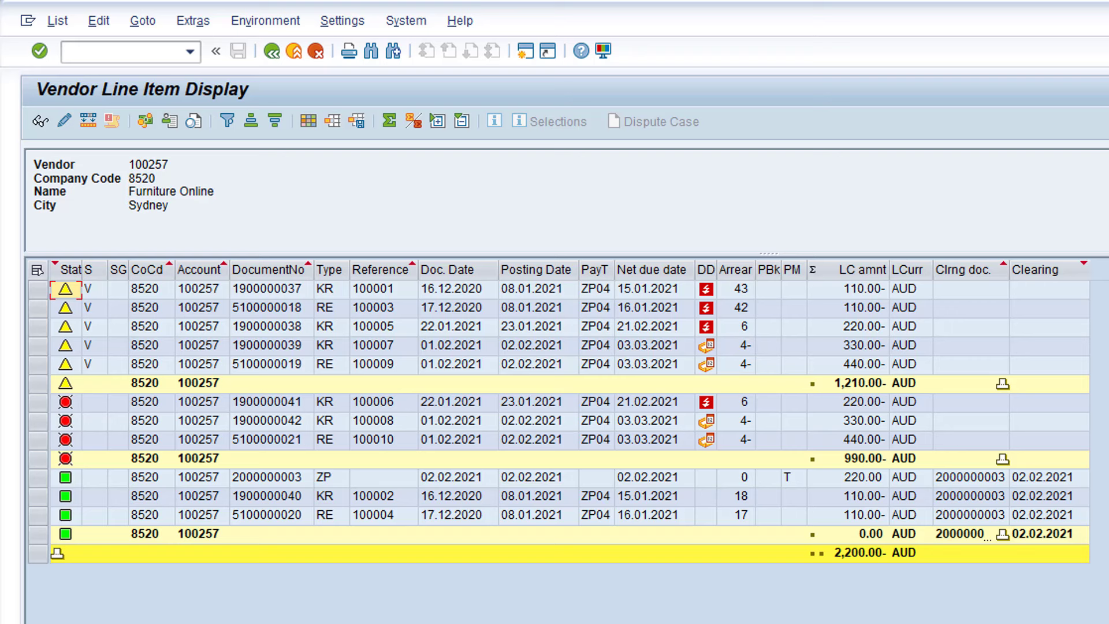
Return to the selection screen and run the vendor's open item report at key date 31.01.2021, without parked items
left_click(273, 51)
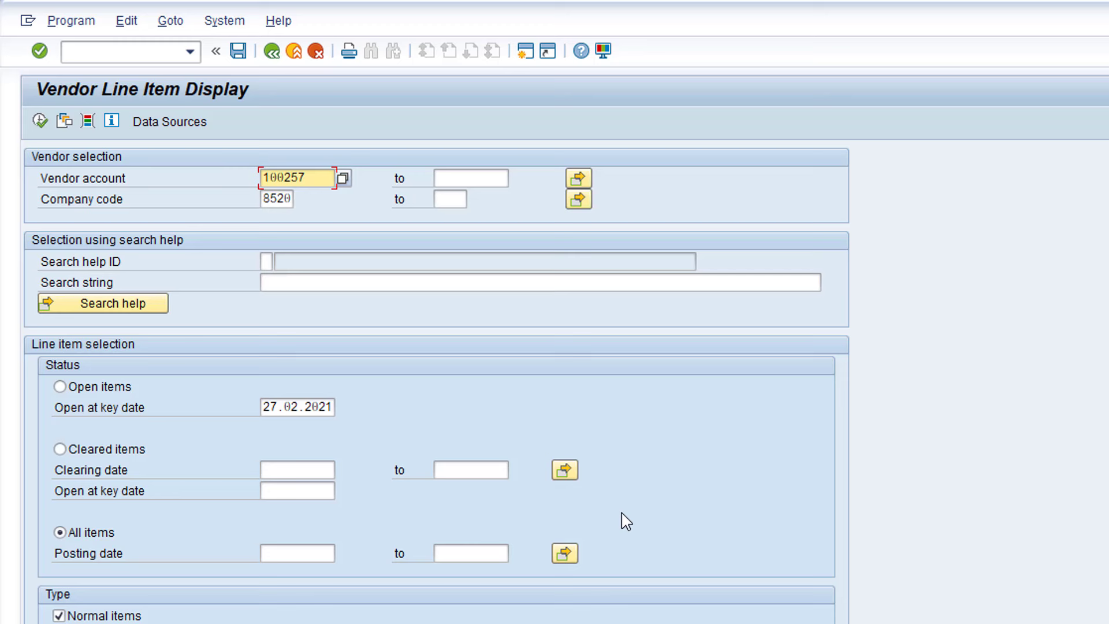
left_click(61, 389)
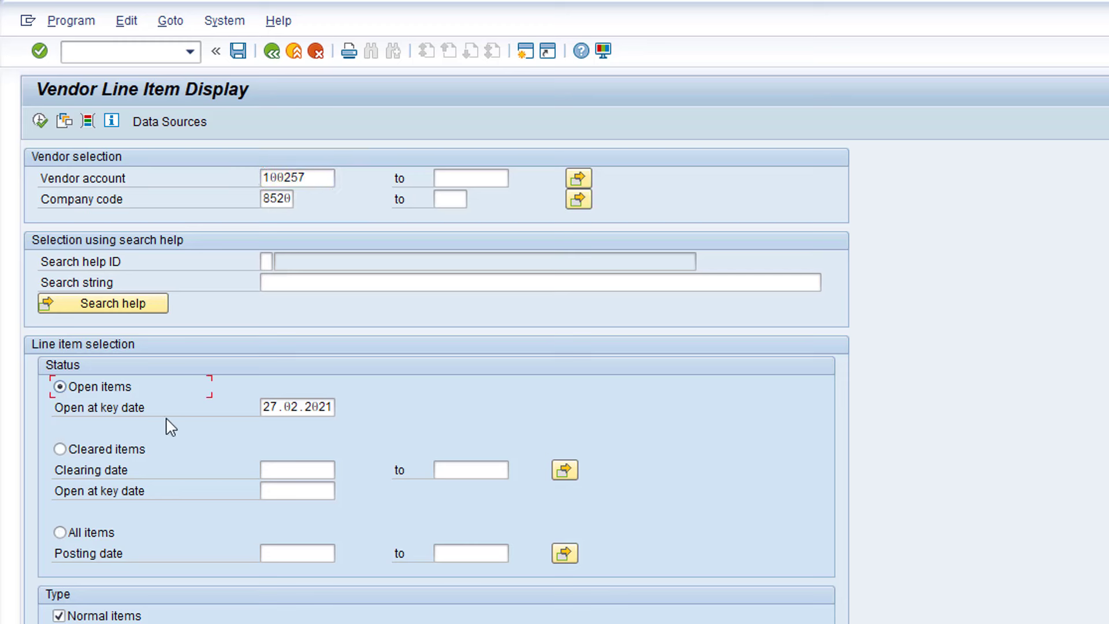
left_click(260, 406)
type("31")
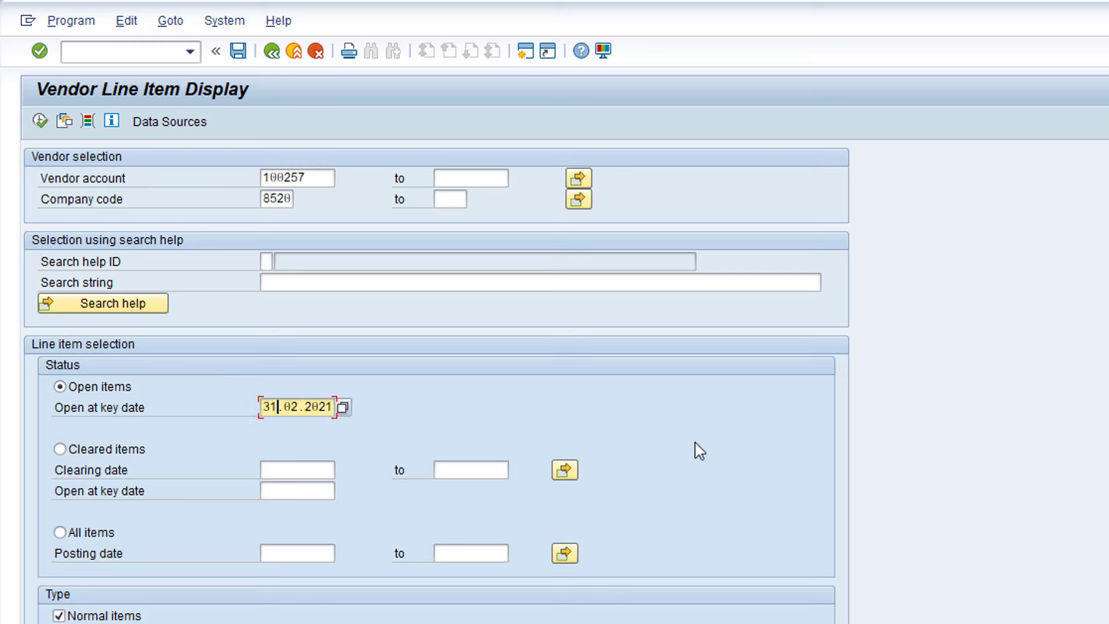
type(".01")
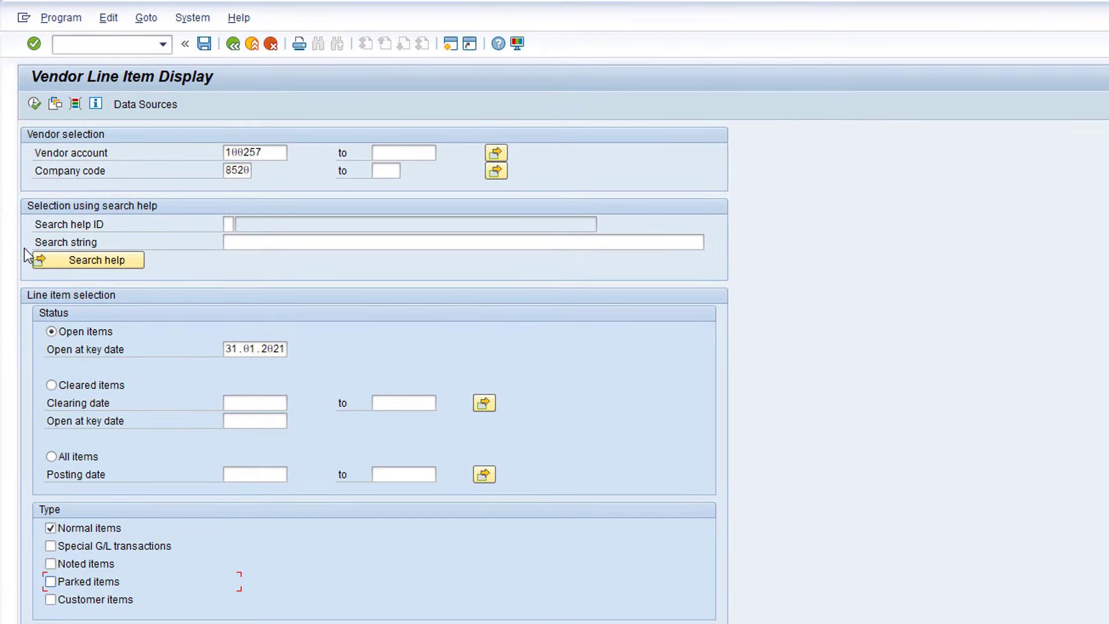
left_click(34, 104)
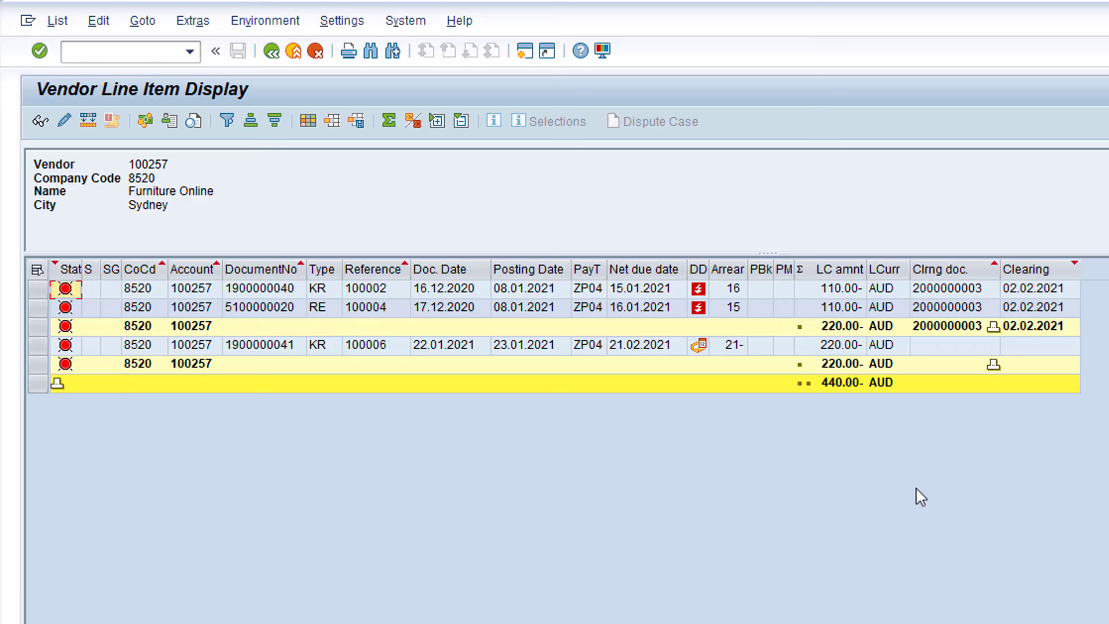
Return to the selection screen and create a protected variant named AP01 with the meaning Month End Reporting
left_click(272, 52)
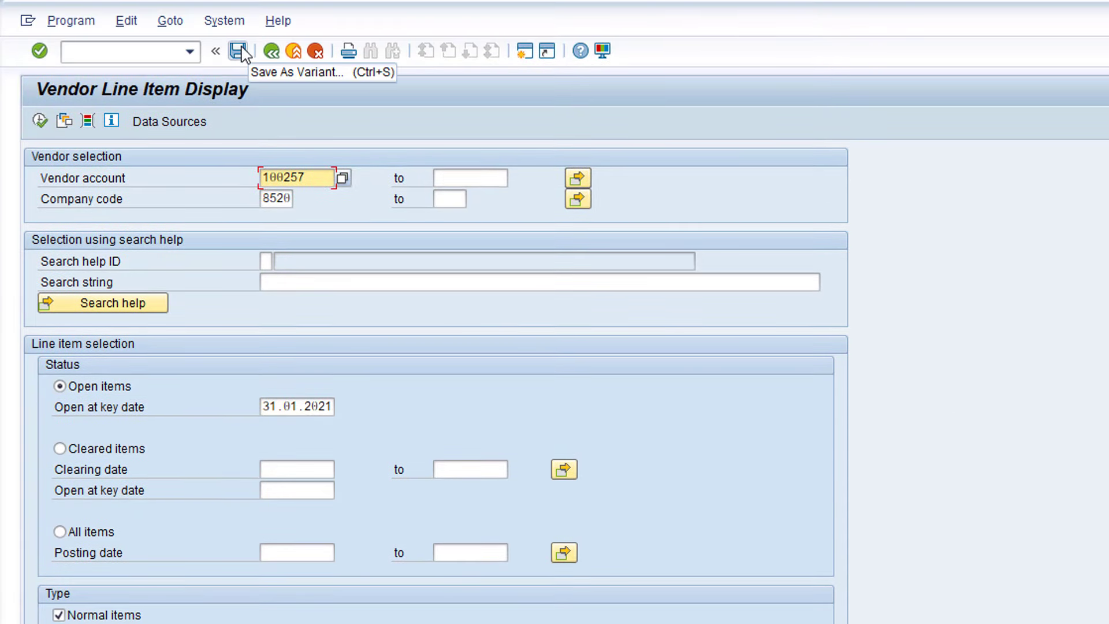
left_click(239, 51)
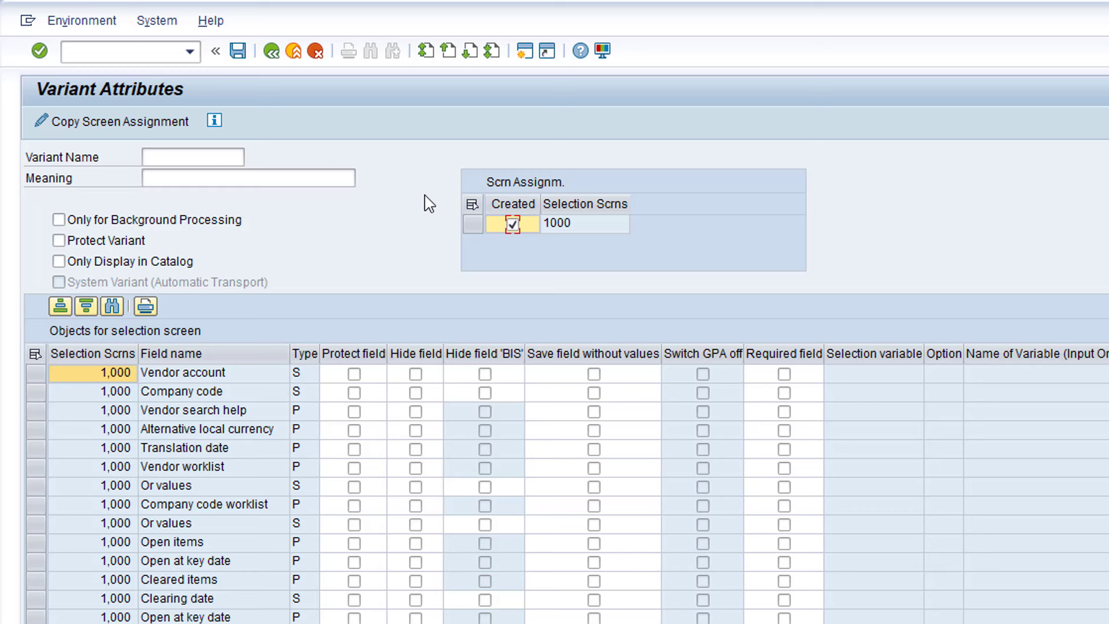
left_click(181, 159)
type("AP01")
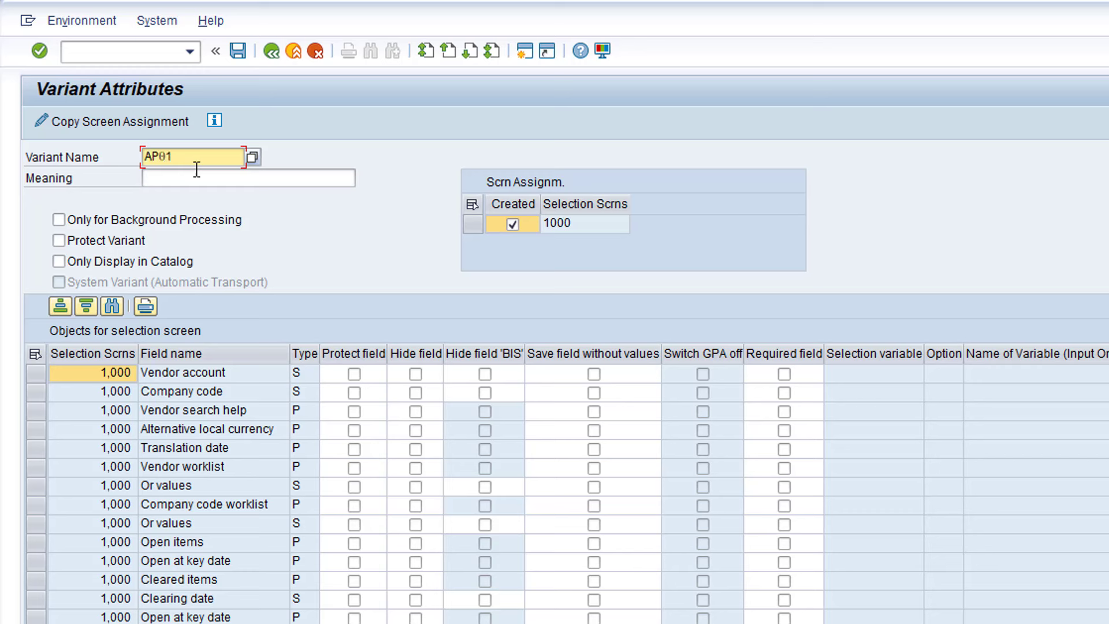
left_click(197, 171)
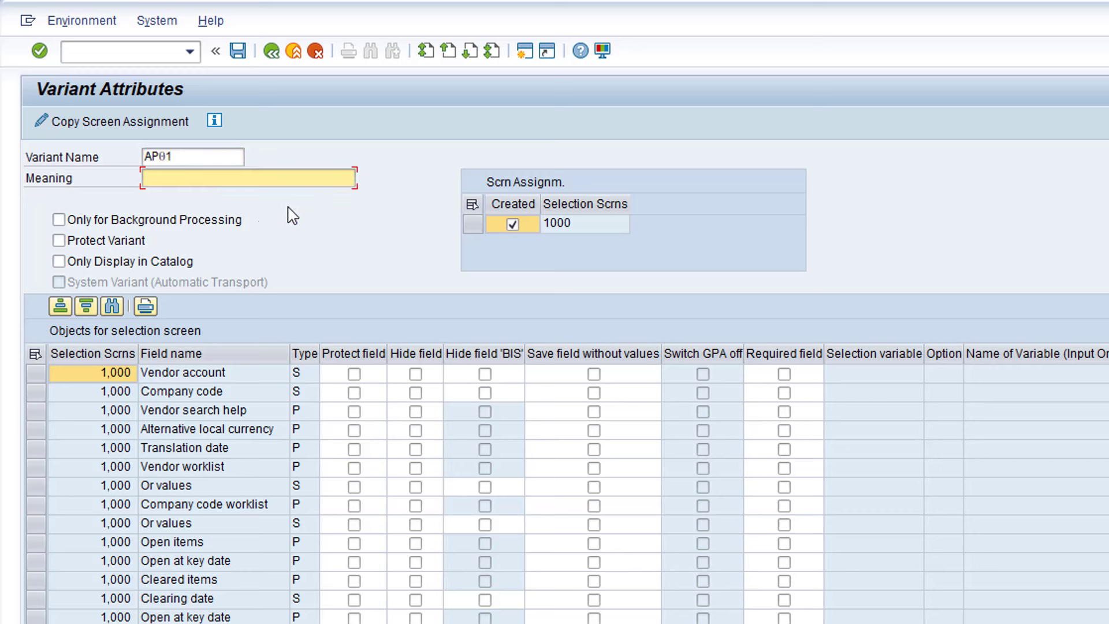
type("Month End Reporting")
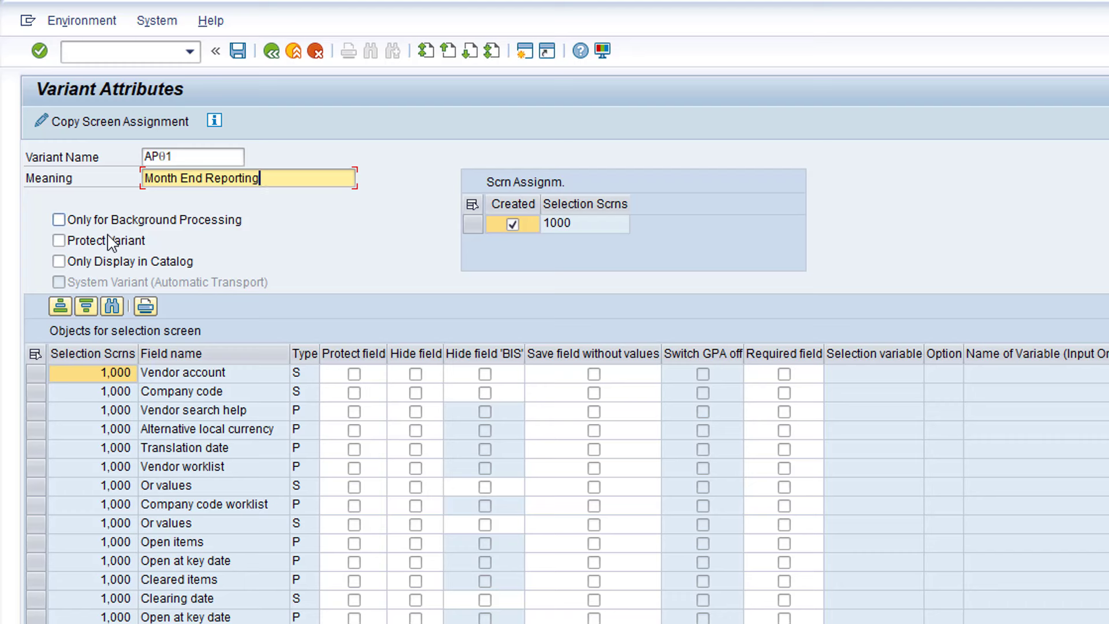
left_click(60, 241)
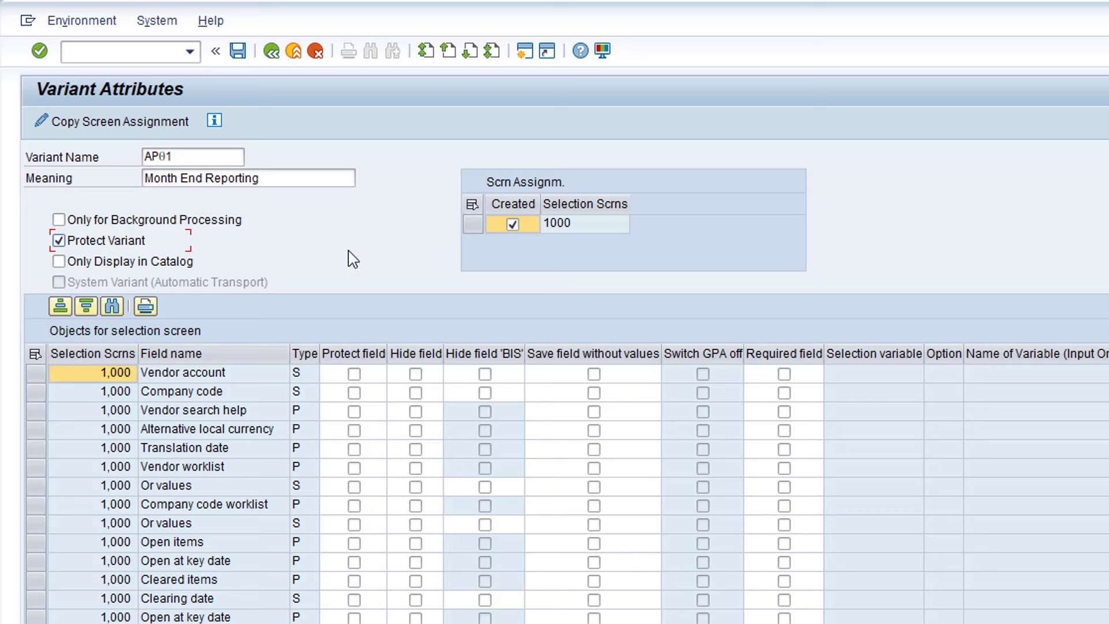
Assign the open items' Open at key date a dynamic date calculation, Last day of previous month, and save the variant
left_click(35, 562)
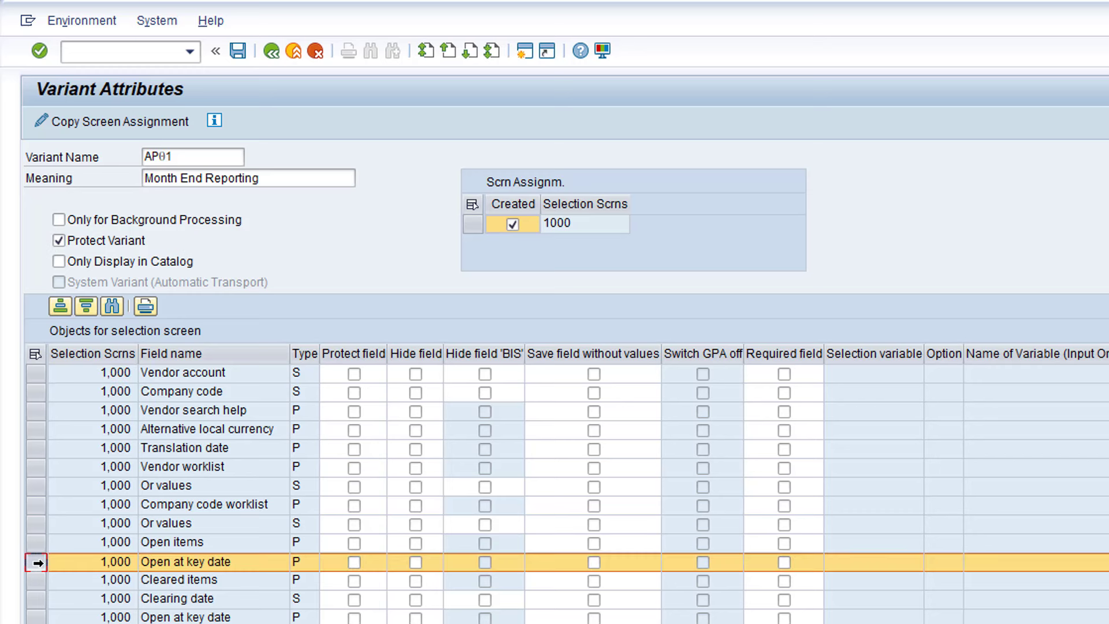
left_click(895, 563)
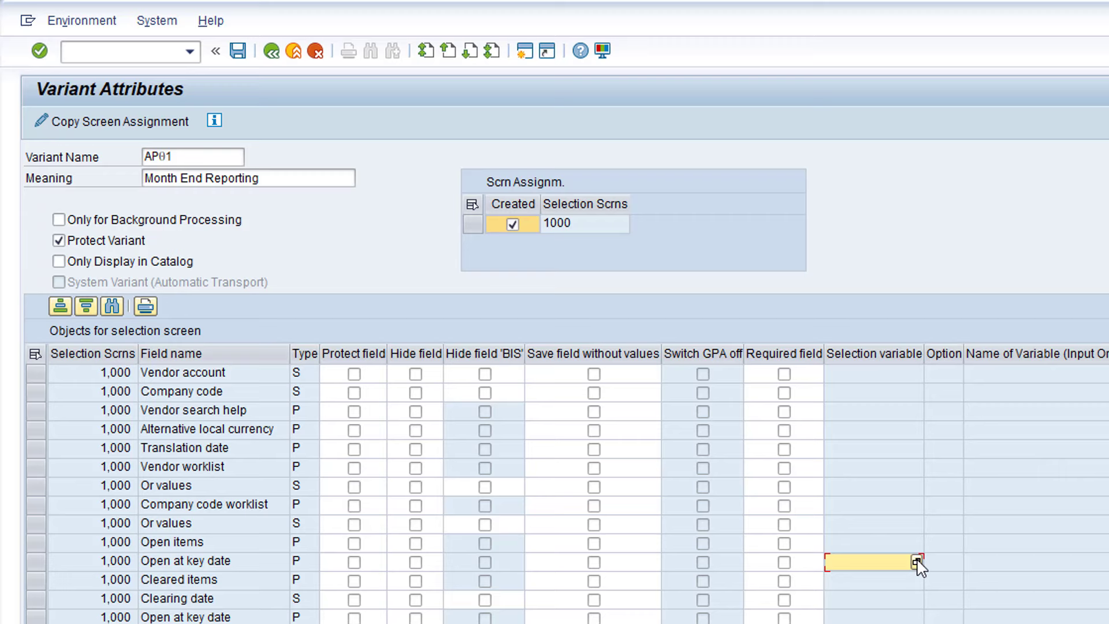
left_click(917, 562)
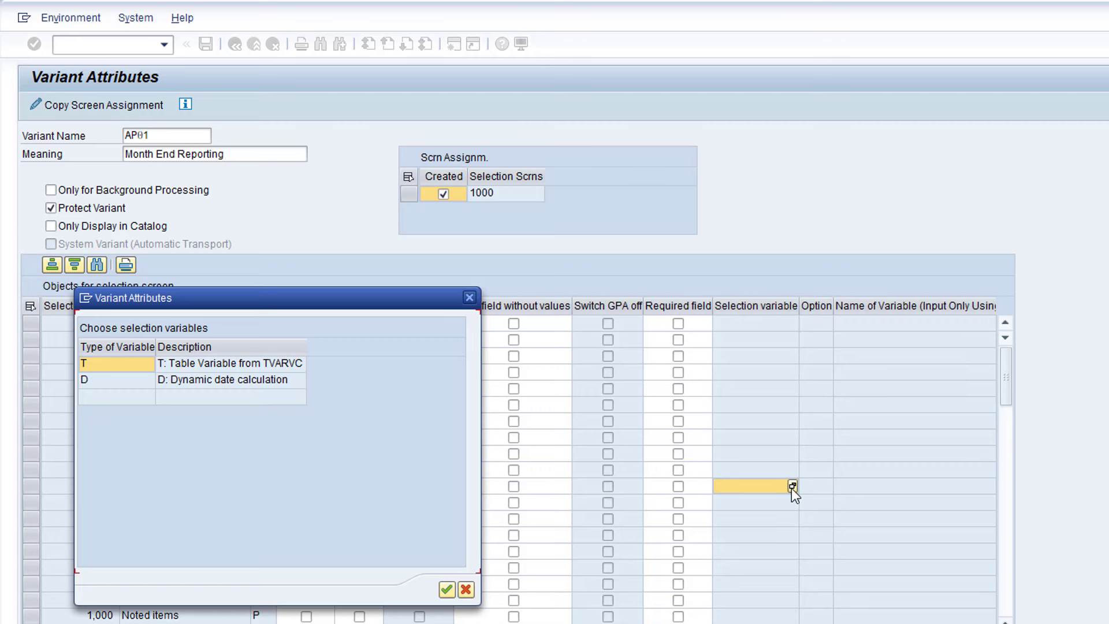
double_click(249, 380)
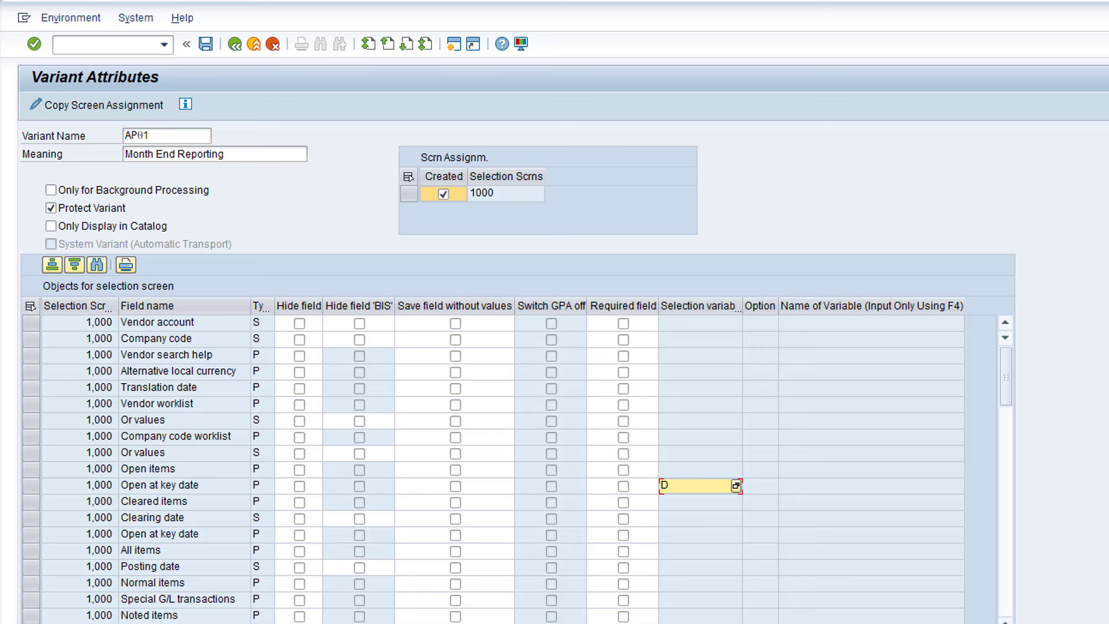
left_click(883, 492)
left_click(958, 486)
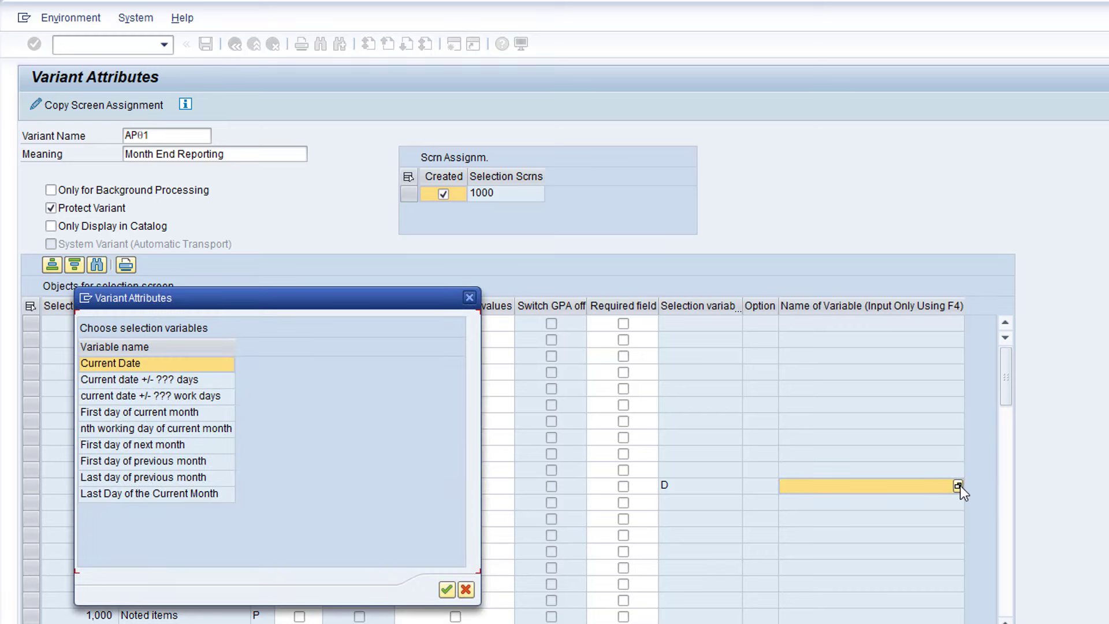
double_click(176, 476)
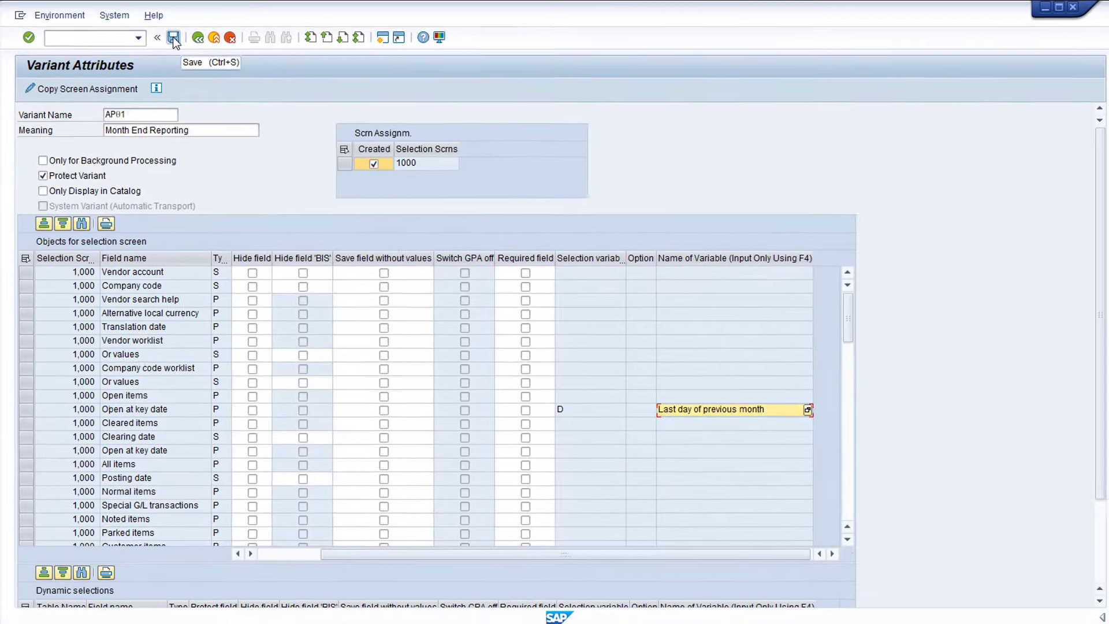
left_click(174, 38)
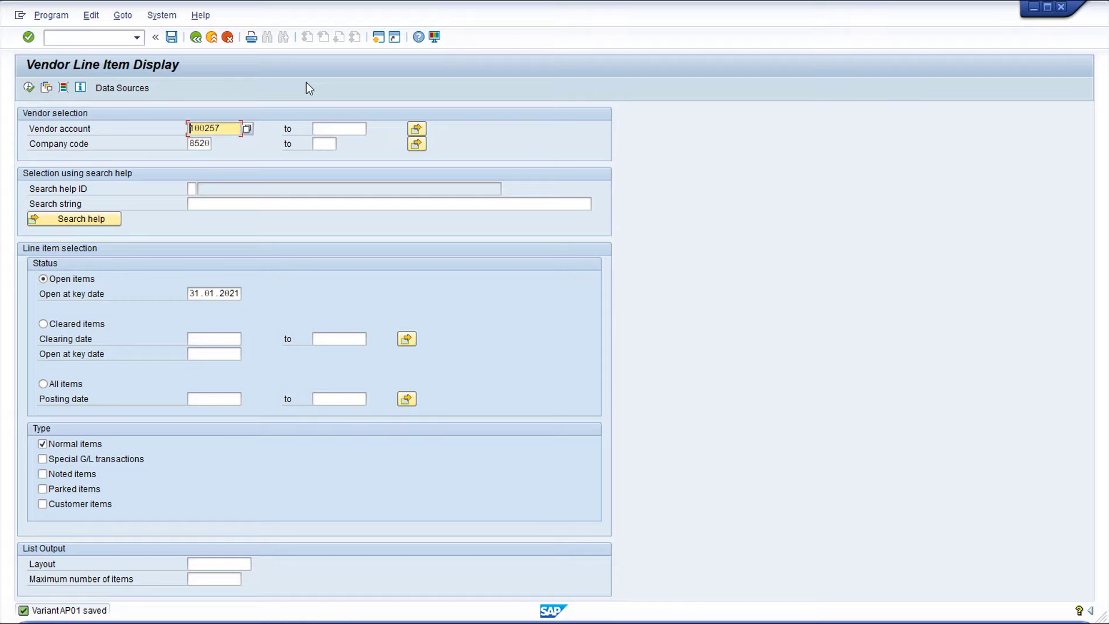
Leave and reopen FBL1N, load the variant AP01 and run the report
left_click(195, 38)
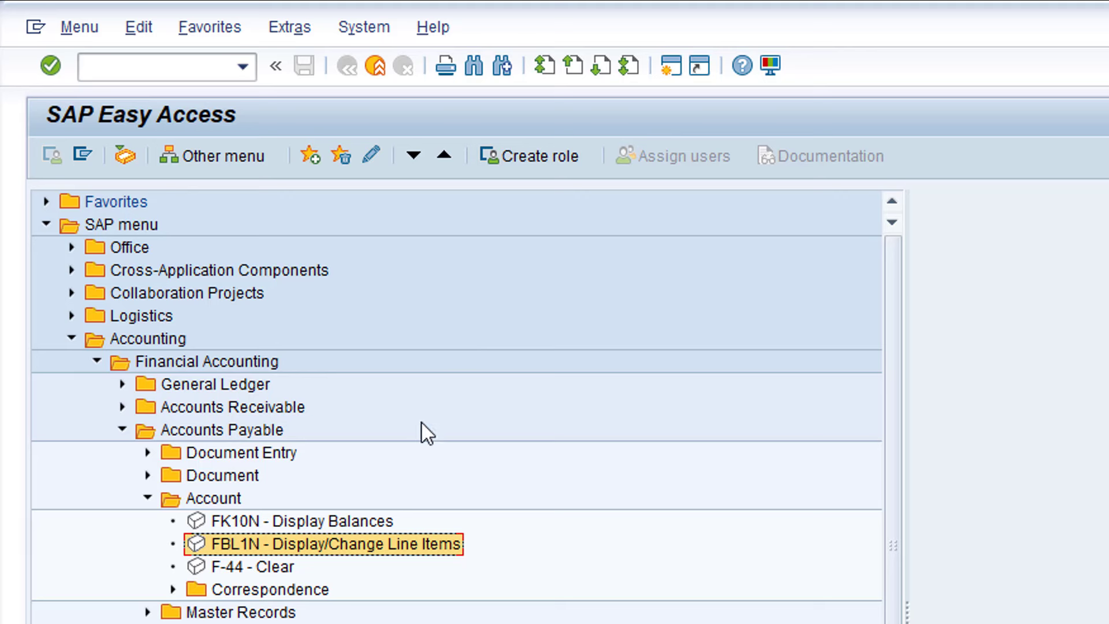
double_click(384, 545)
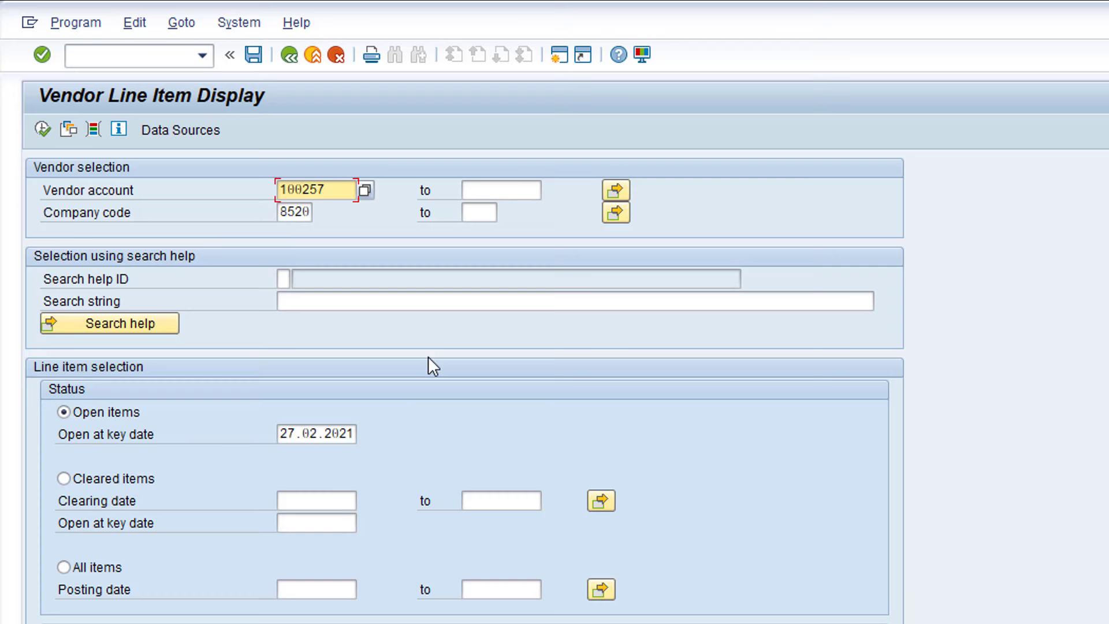
left_click(68, 130)
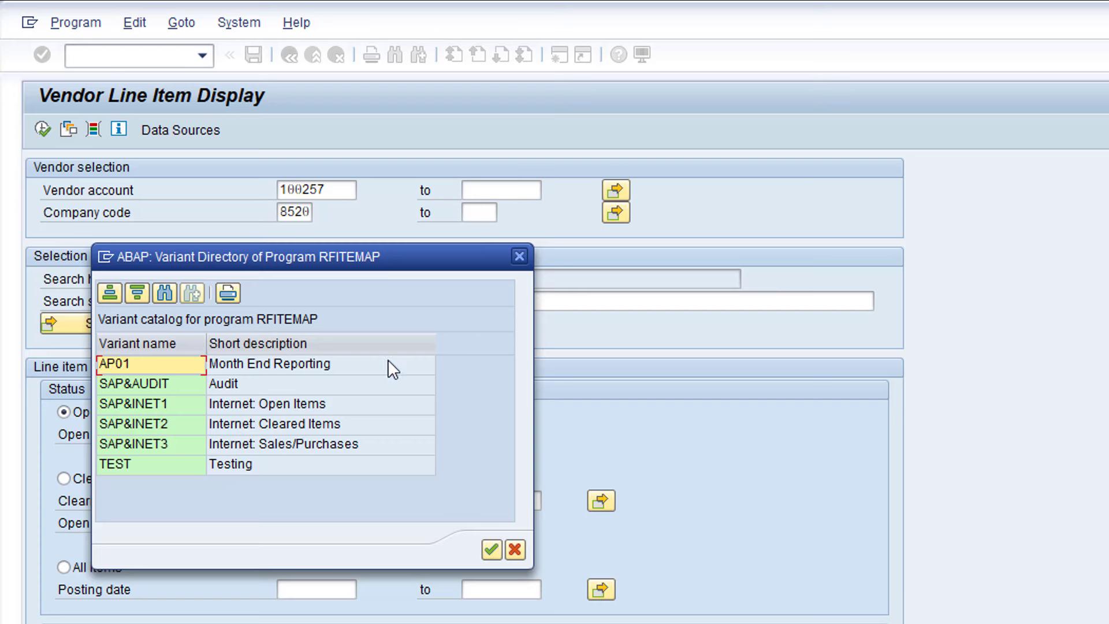
double_click(304, 367)
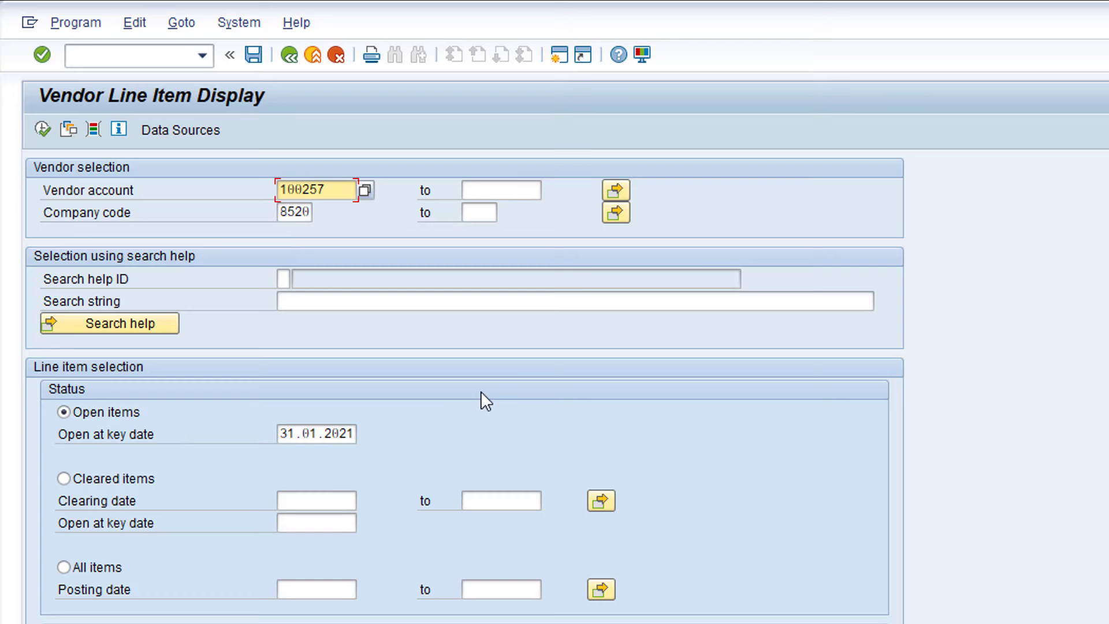
left_click(43, 129)
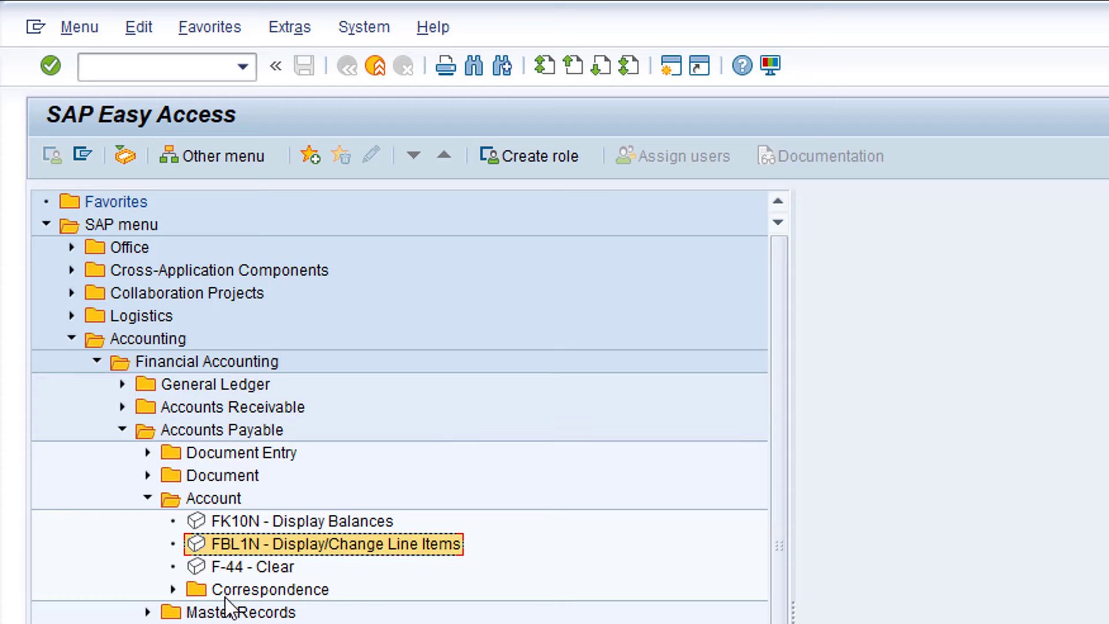
Open FBL1N from the SAP menu and enter the vendor's account number and company code 8520
double_click(376, 543)
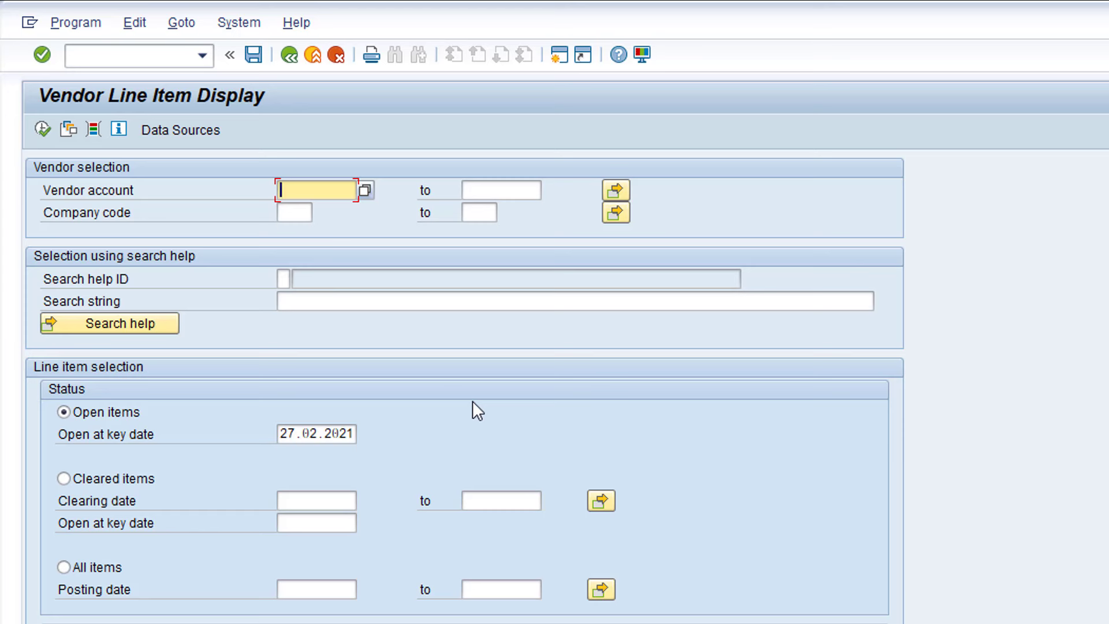
key("BackSpace")
key("Down")
key("Tab")
key("Tab")
key("Tab")
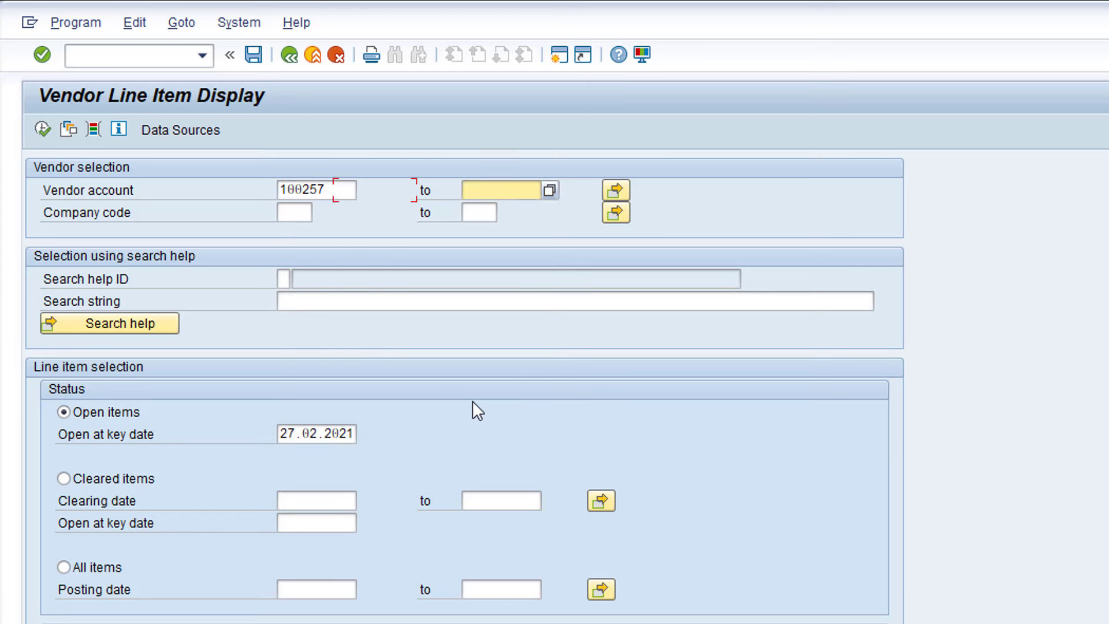
key("BackSpace")
key("Down")
key("Return")
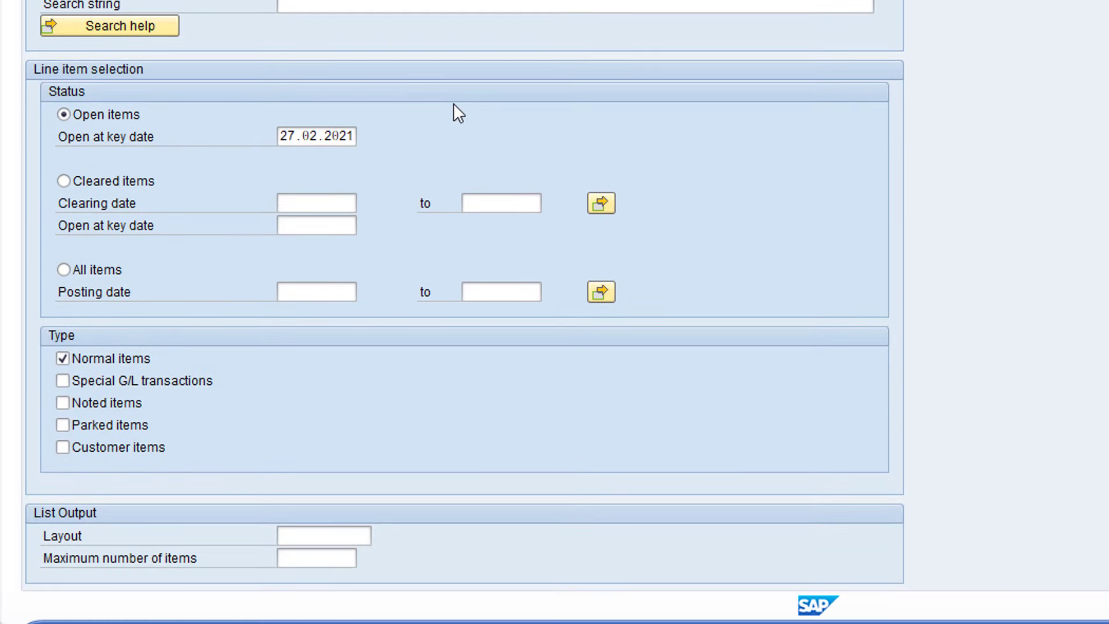
Run the report for all of the vendor's items with parked items included, and switch the list display
left_click(65, 269)
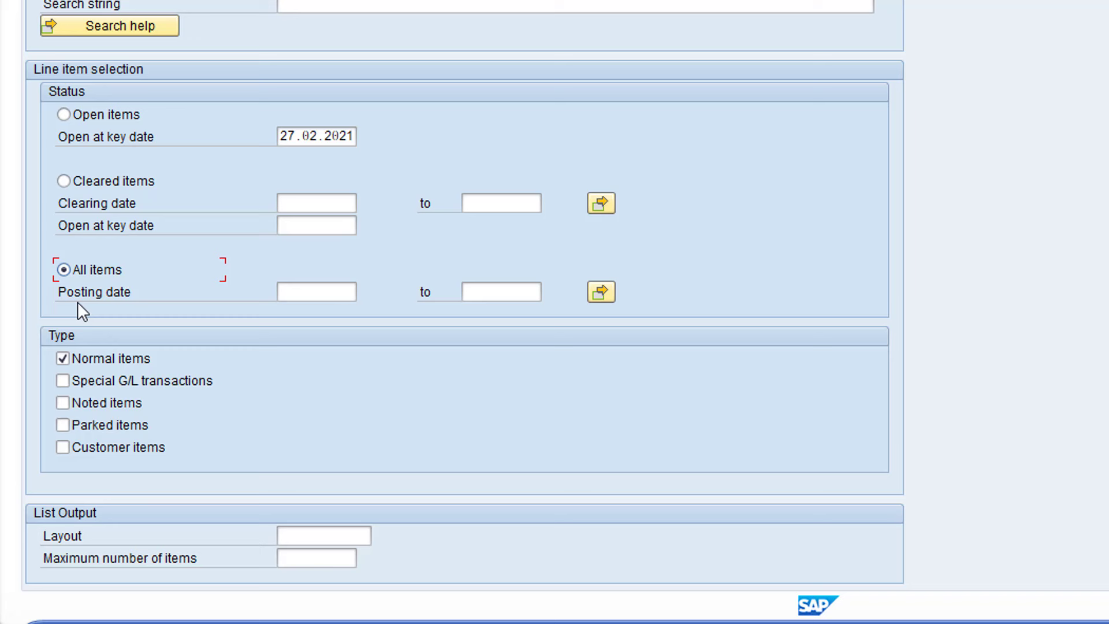
left_click(69, 425)
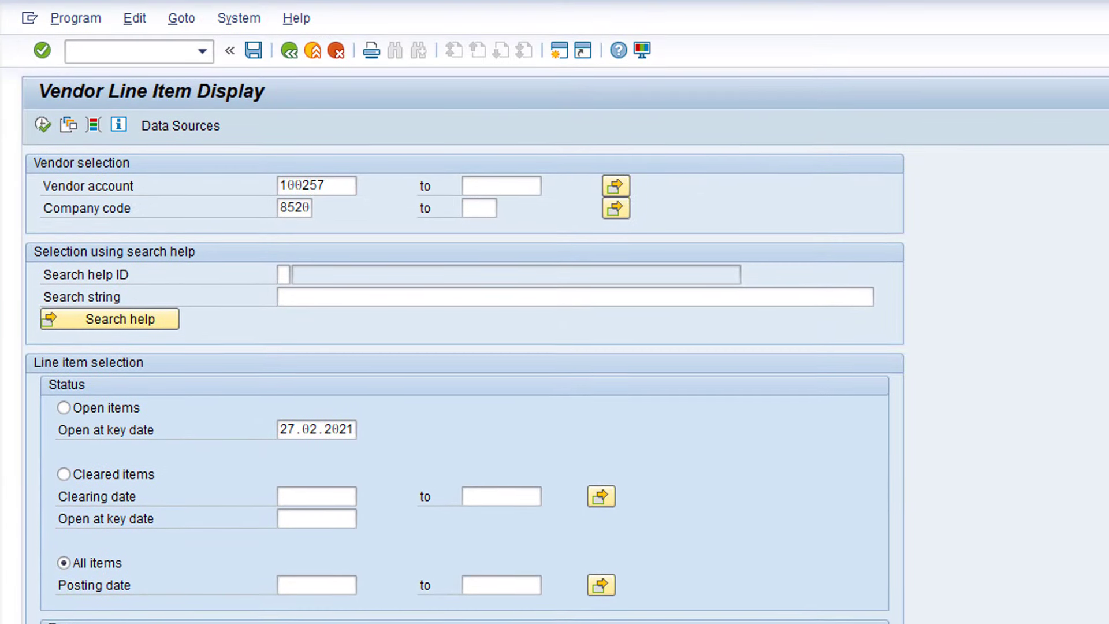
left_click(43, 126)
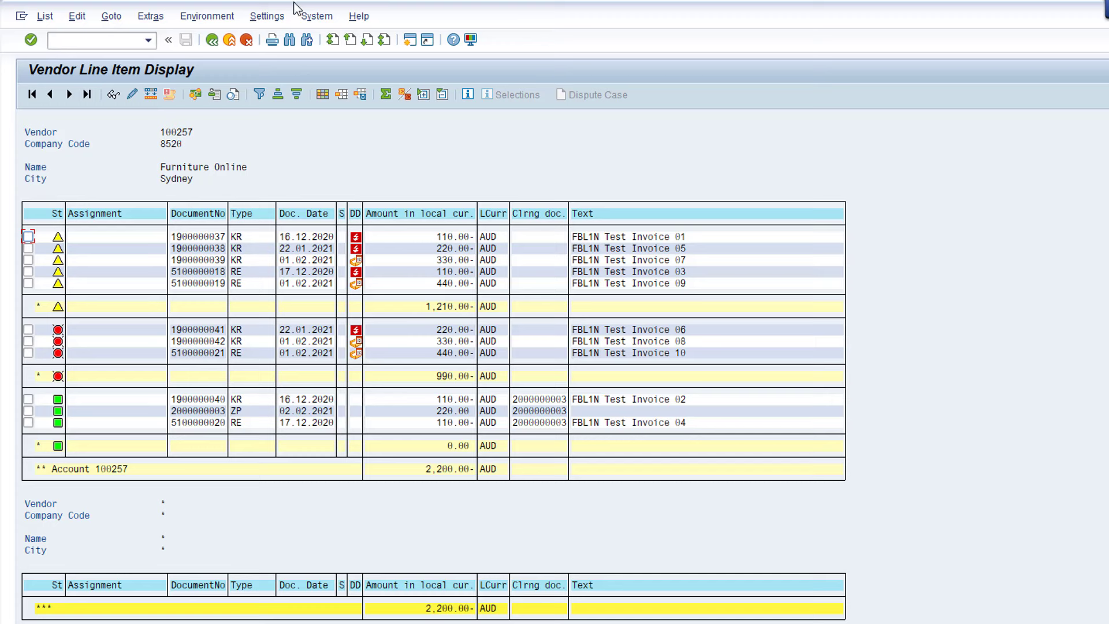
left_click(274, 17)
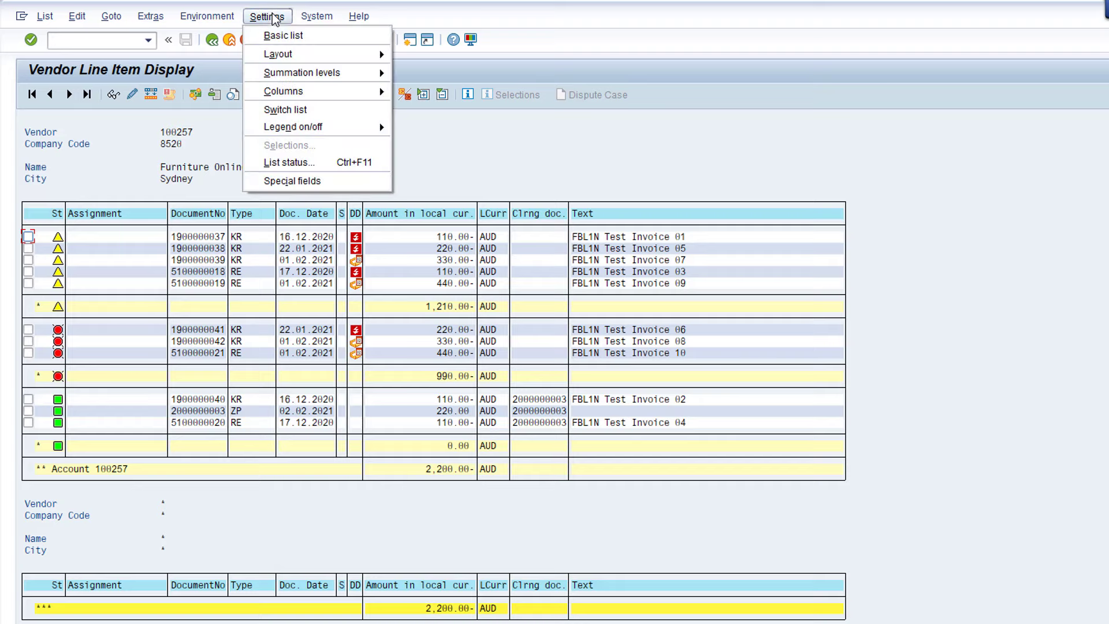
left_click(315, 110)
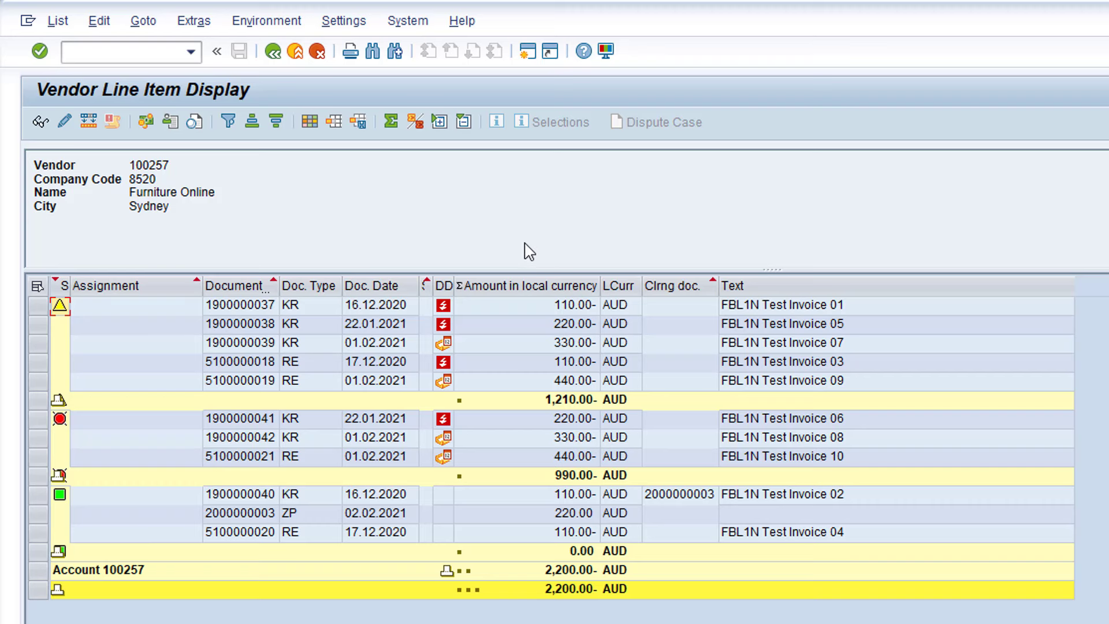
Check the available layouts and save the current one as AP01, named My Layout, as a user-specific default layout
left_click(333, 121)
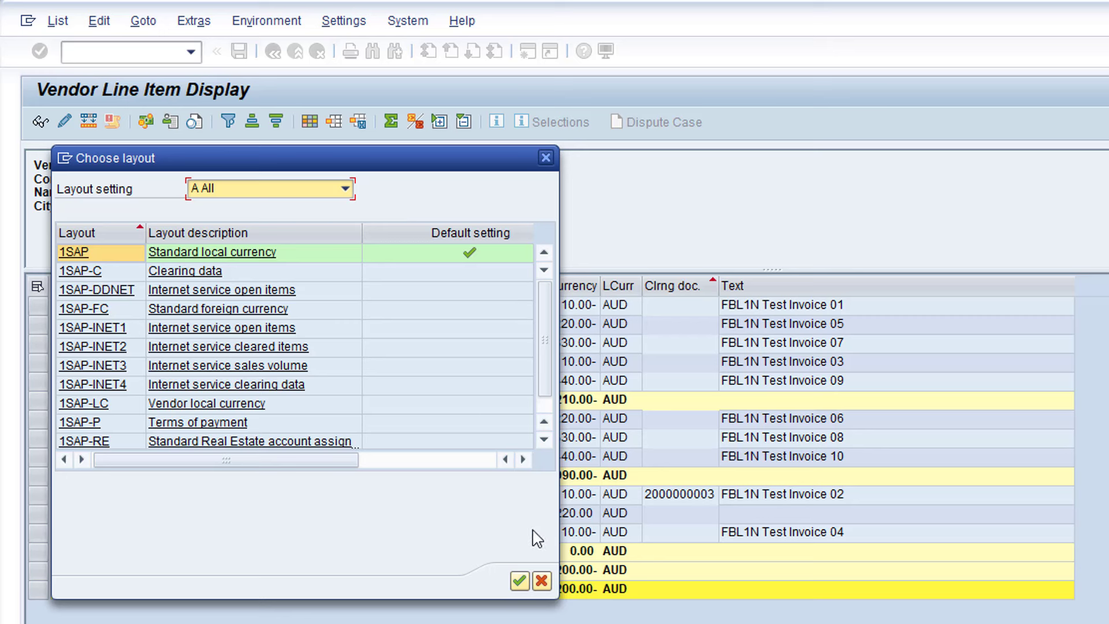
left_click(541, 581)
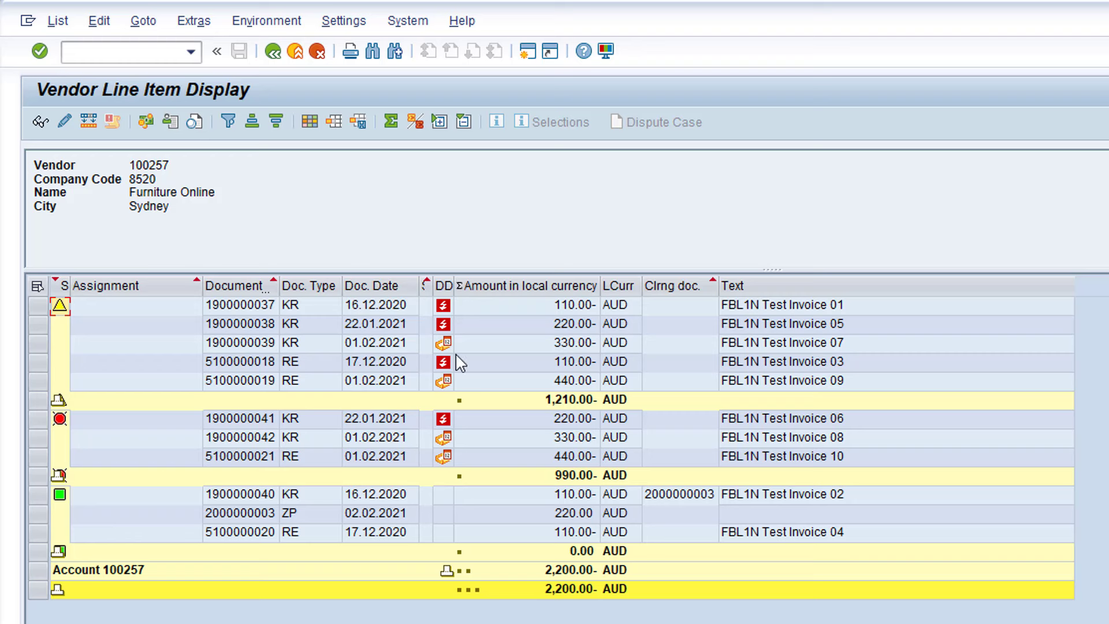
left_click(357, 128)
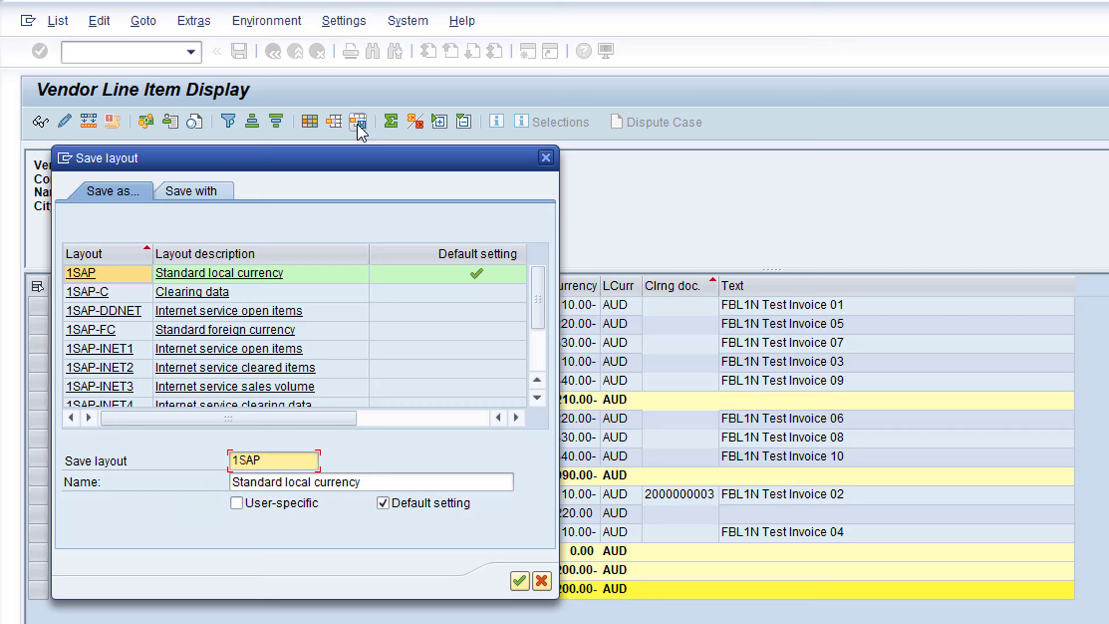
key("ctrl+a")
key("BackSpace")
type("AP01")
key("Tab")
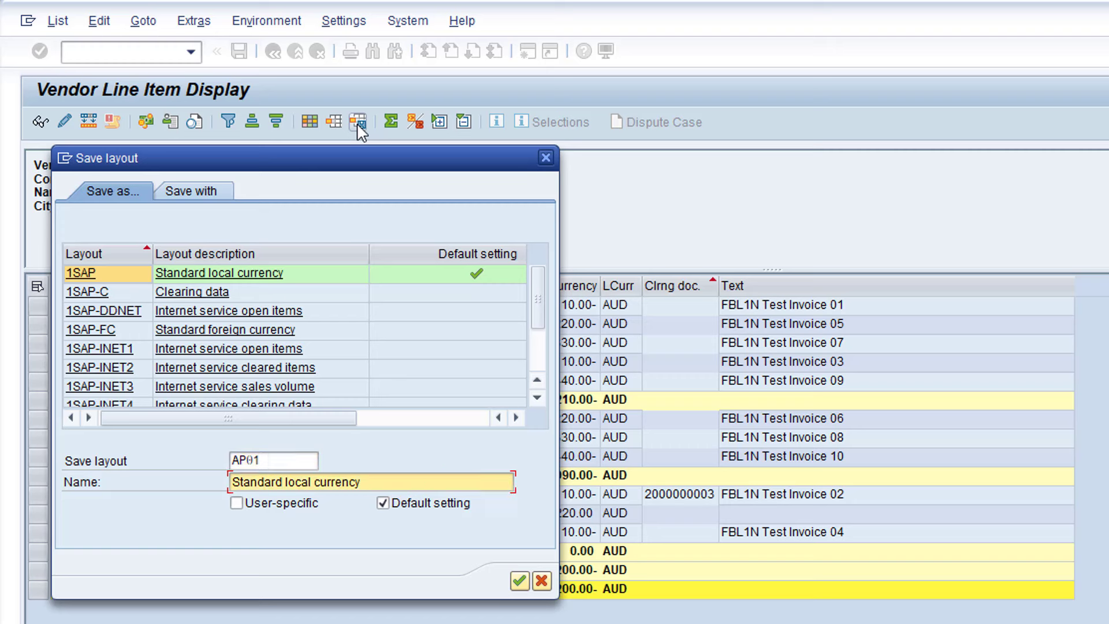
key("shift+End")
type("M")
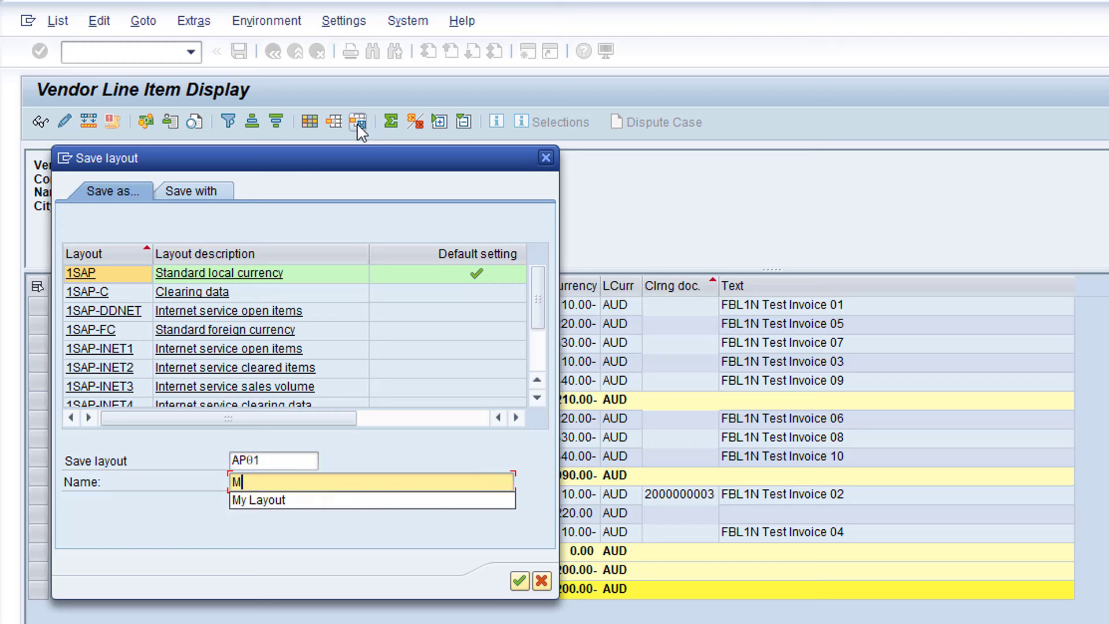
type("y Layout")
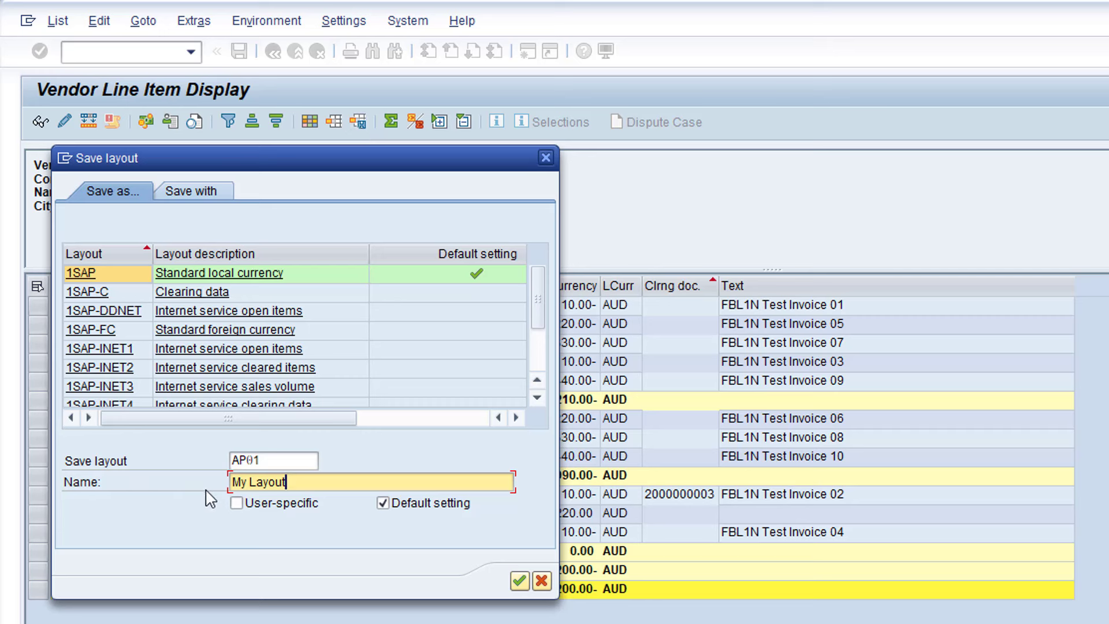
left_click(237, 503)
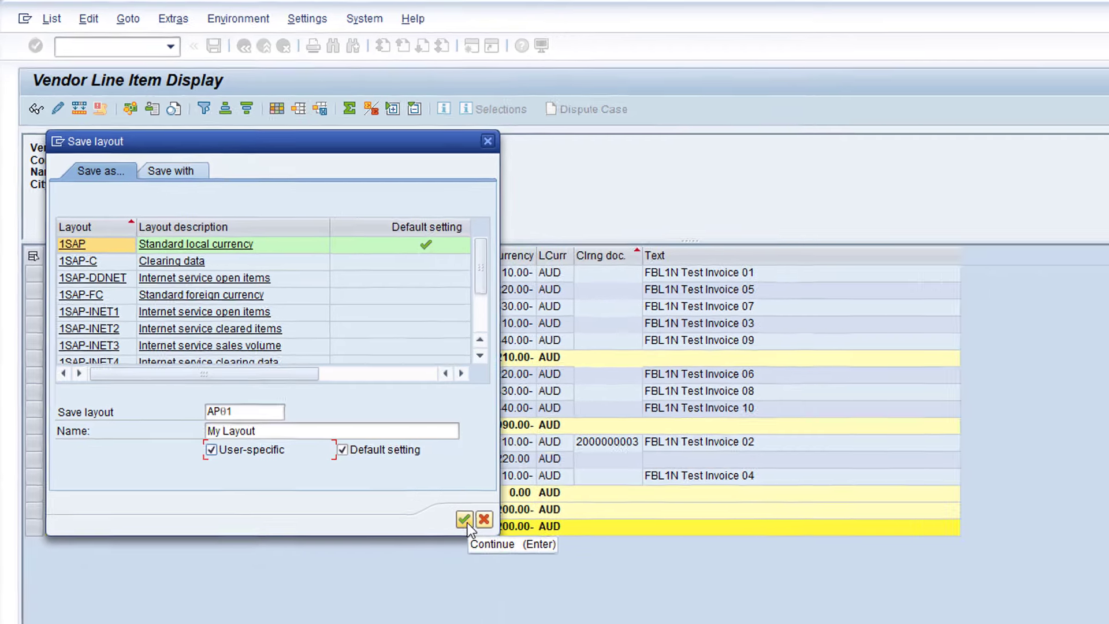
left_click(519, 580)
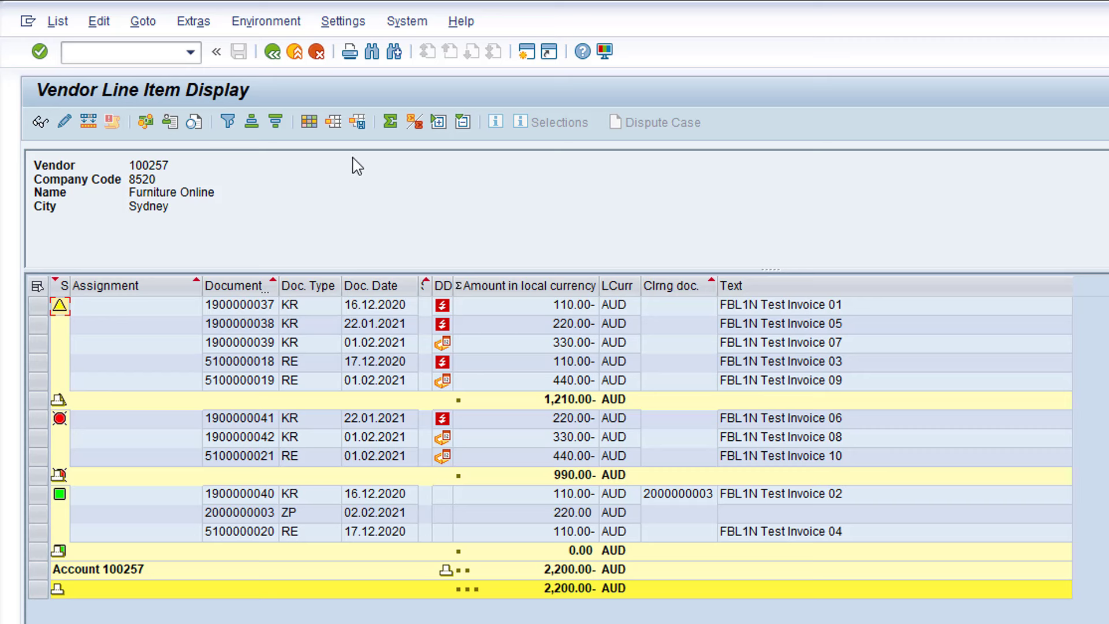
Open the layout for changing and remove all displayed columns, from Cleared/open items symbol through Text
left_click(310, 123)
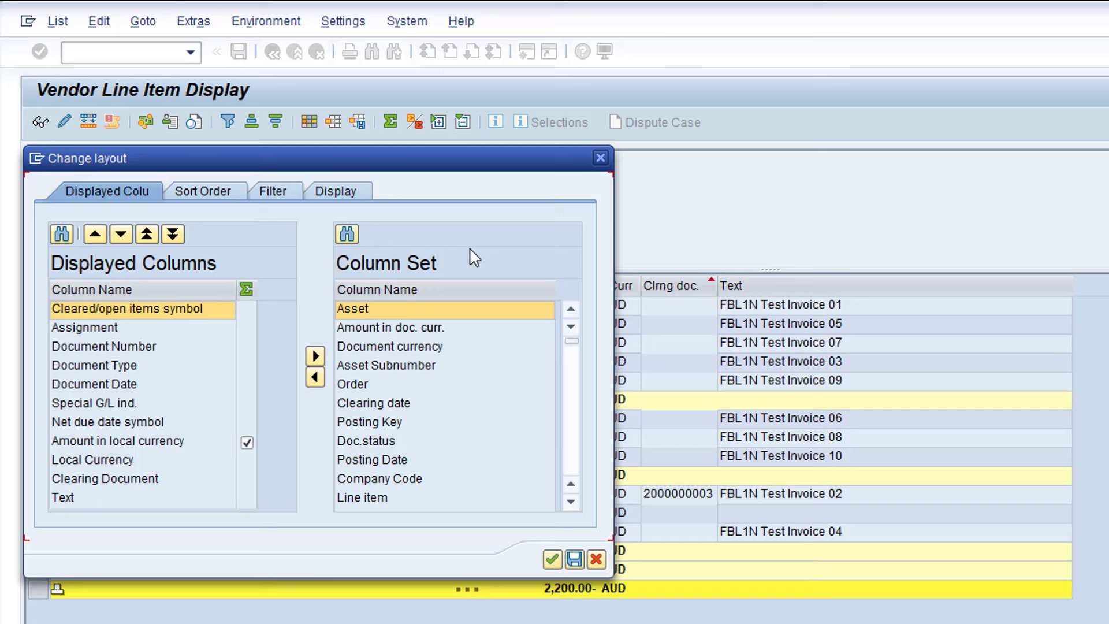
left_click(159, 310)
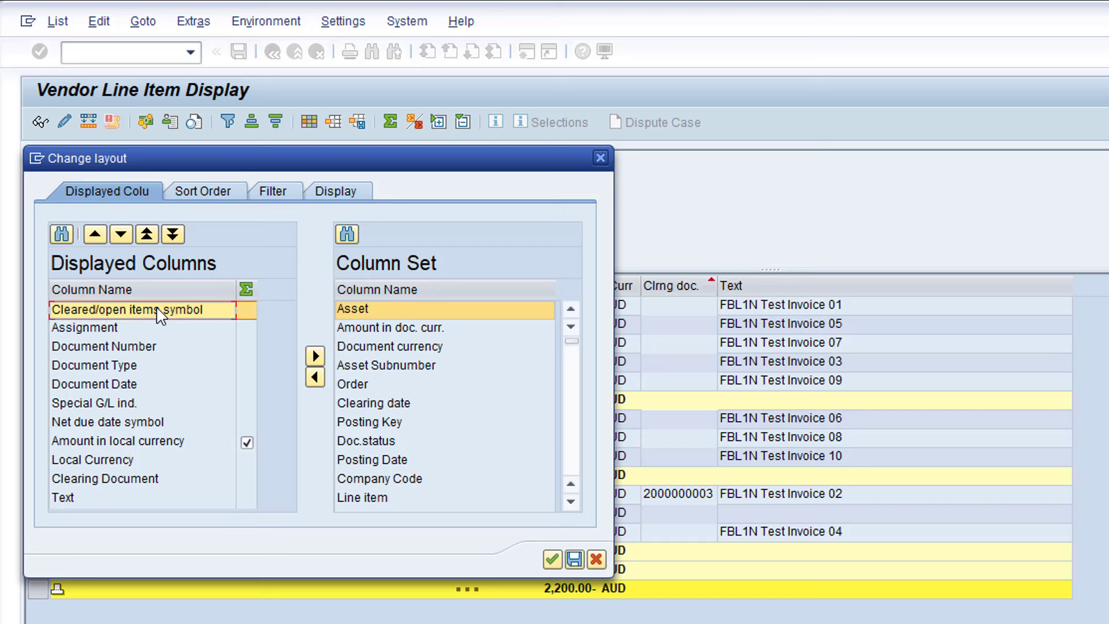
left_click(157, 499, "shift")
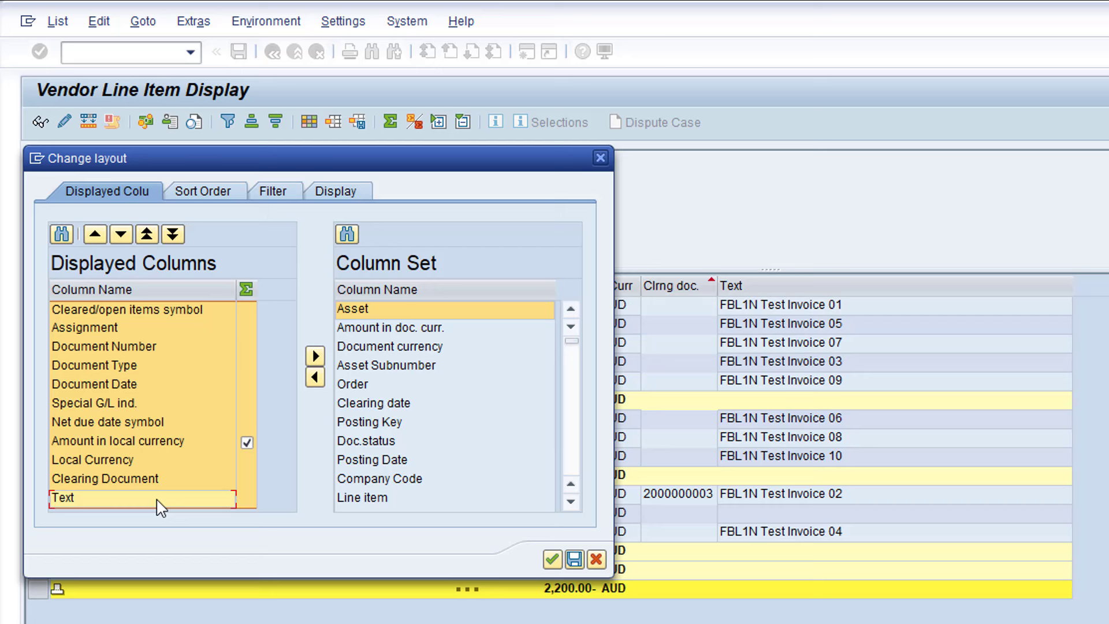
left_click(315, 356)
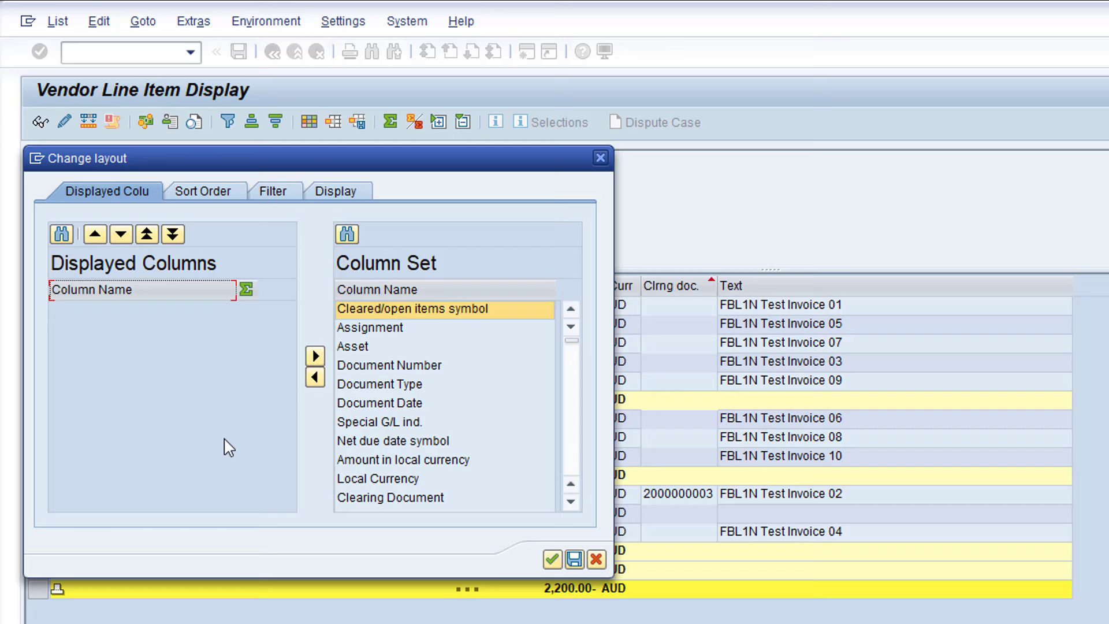
Sort the available columns by name and add both Cleared/open items symbol columns to the displayed columns
left_click(392, 290)
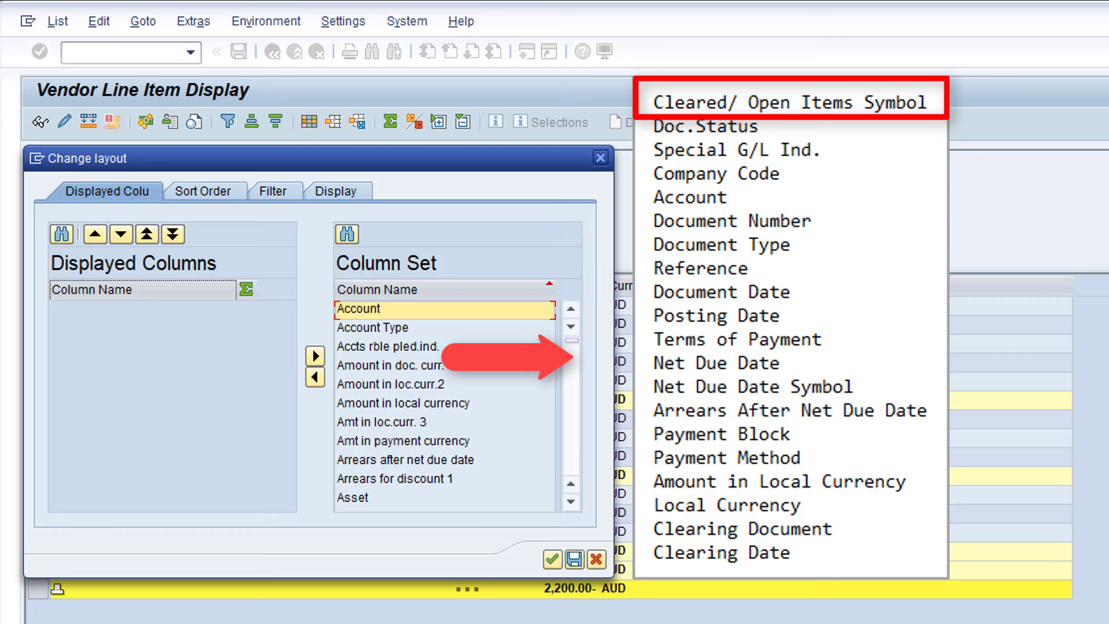
left_click(575, 464)
left_click(574, 463)
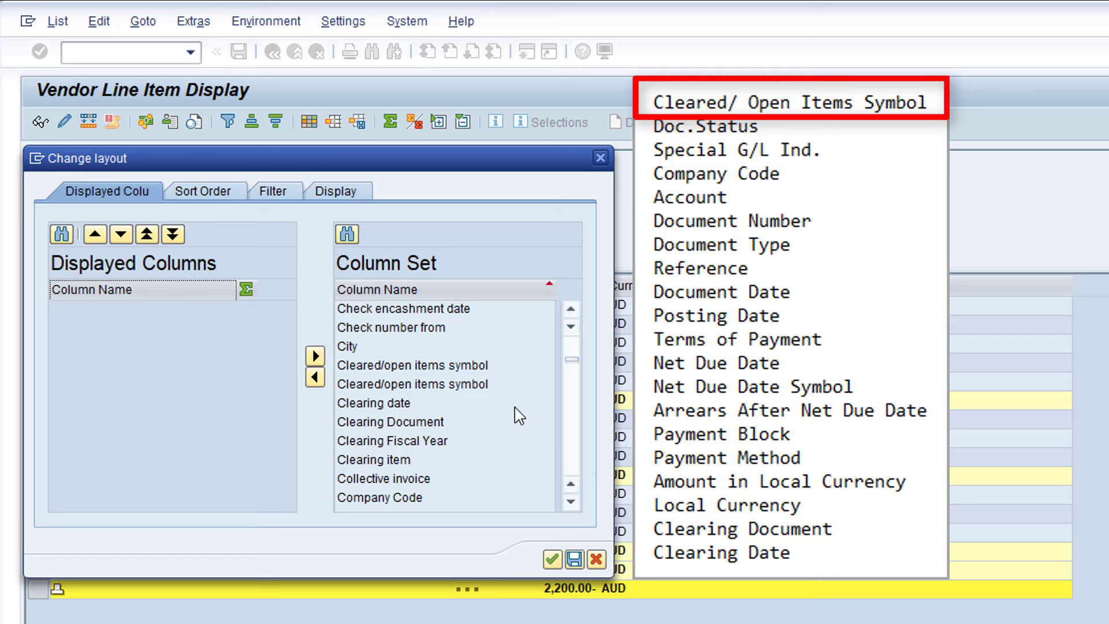
left_click(471, 368)
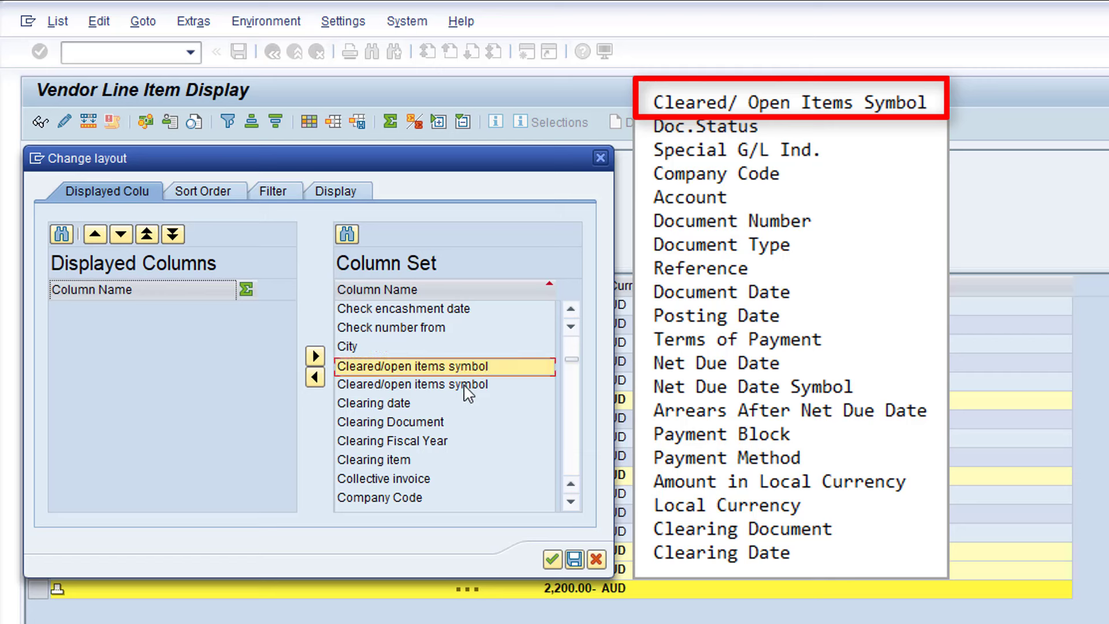
left_click(469, 385, "ctrl")
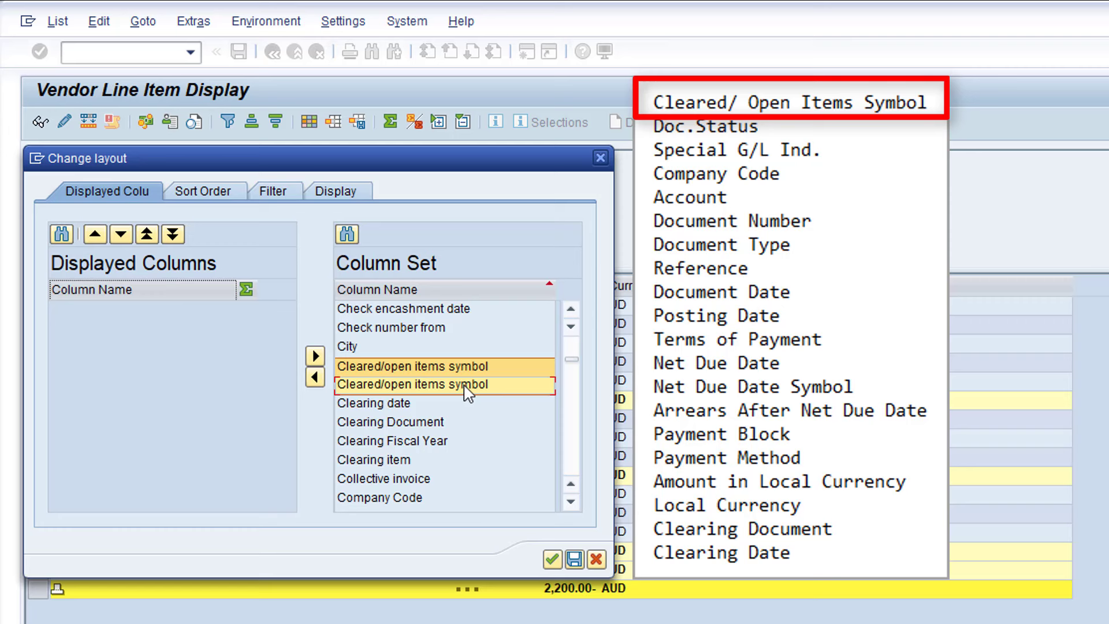
left_click(315, 378)
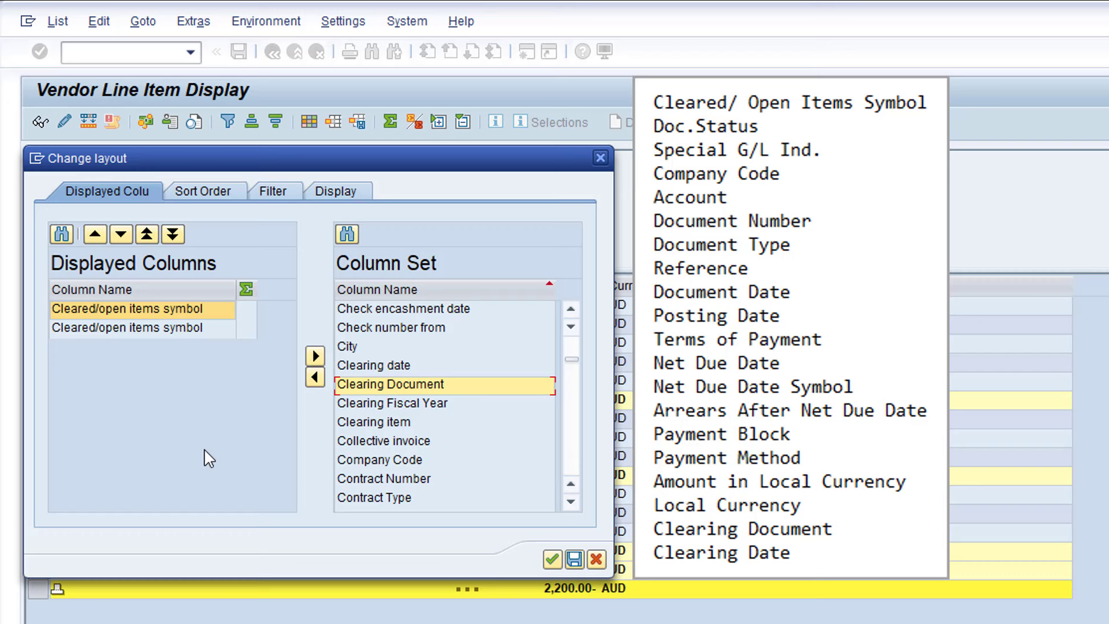
Search the available columns for "status" and add Doc.status to the displayed columns
left_click(347, 234)
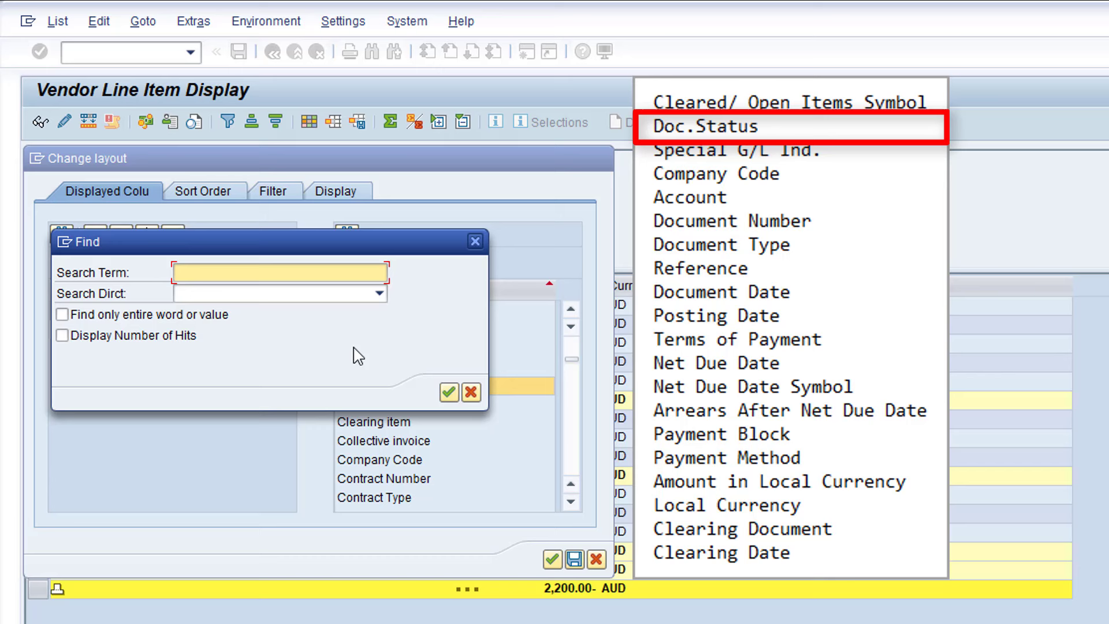
type("status")
left_click(449, 394)
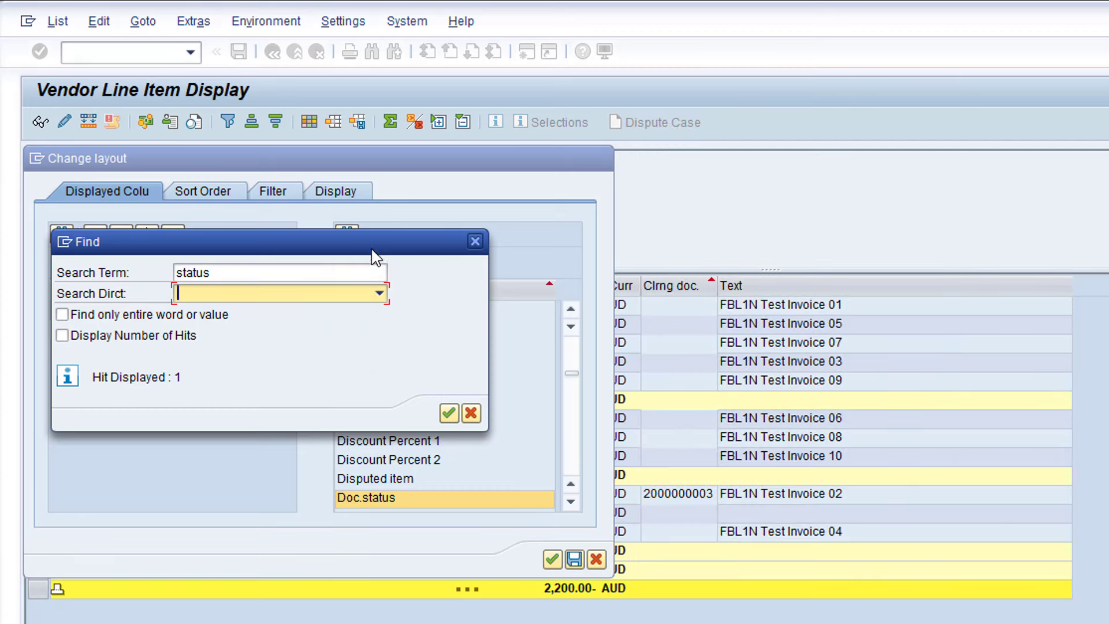
left_click_drag(374, 249, 941, 287)
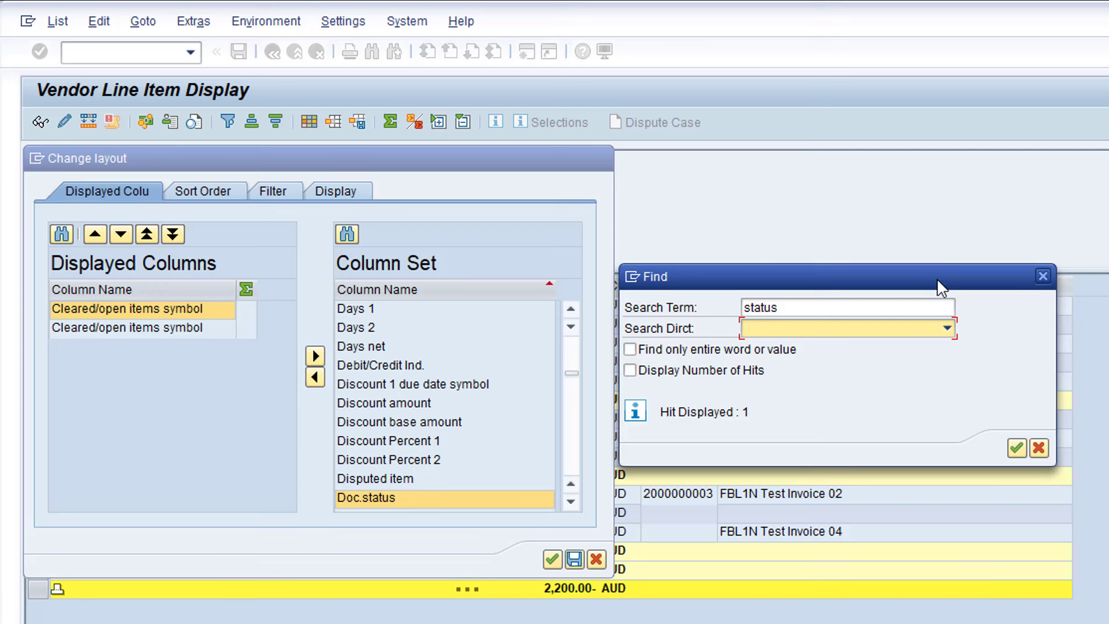
left_click(1039, 449)
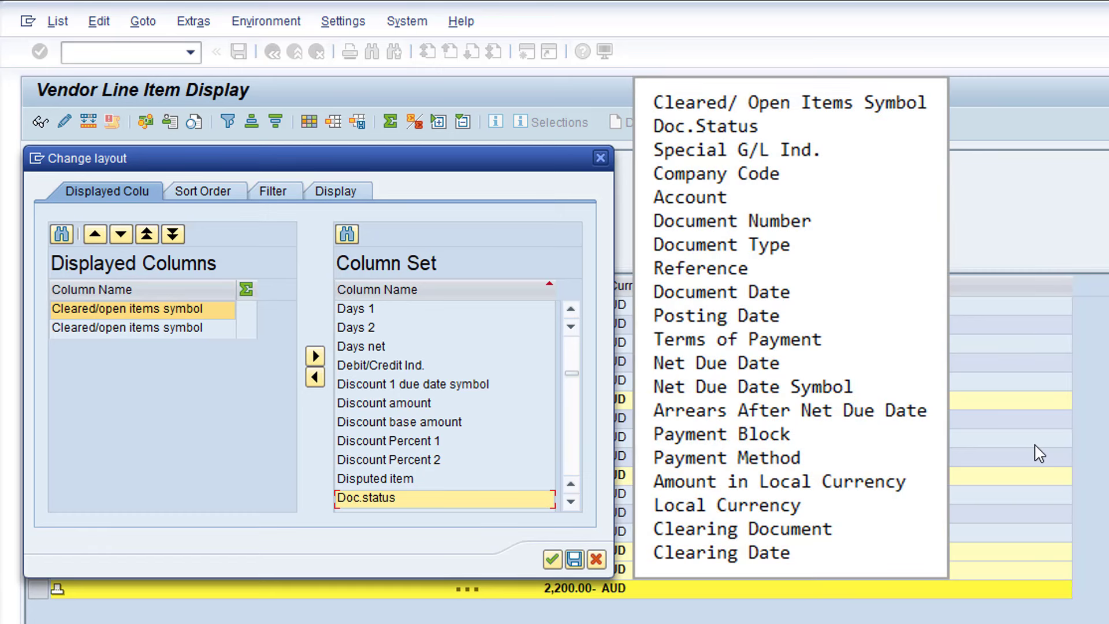
left_click(413, 501)
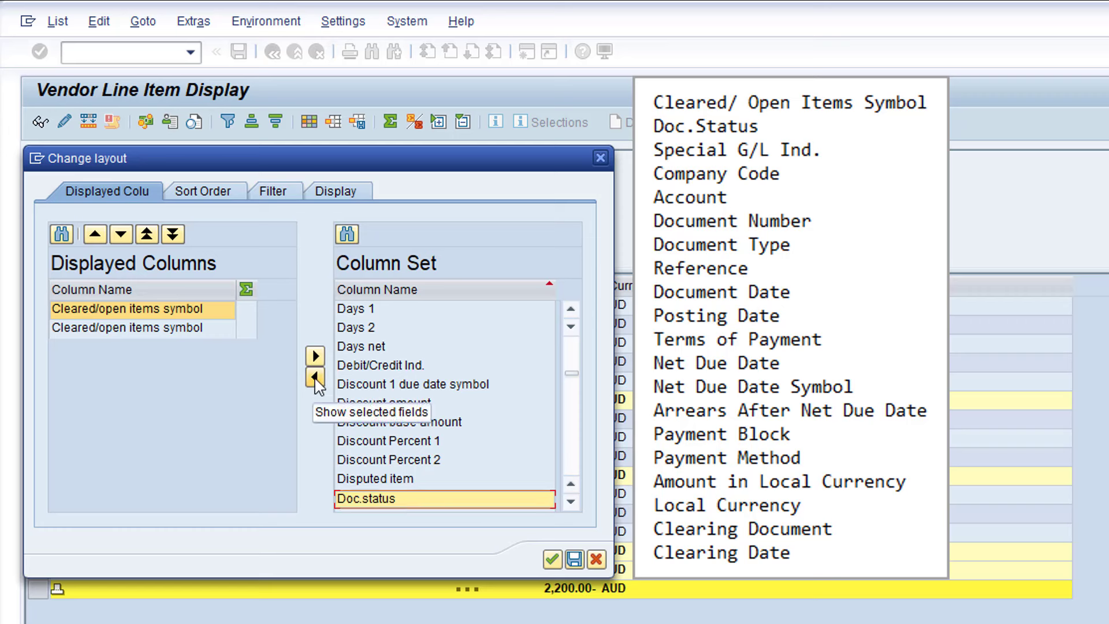
left_click(314, 356)
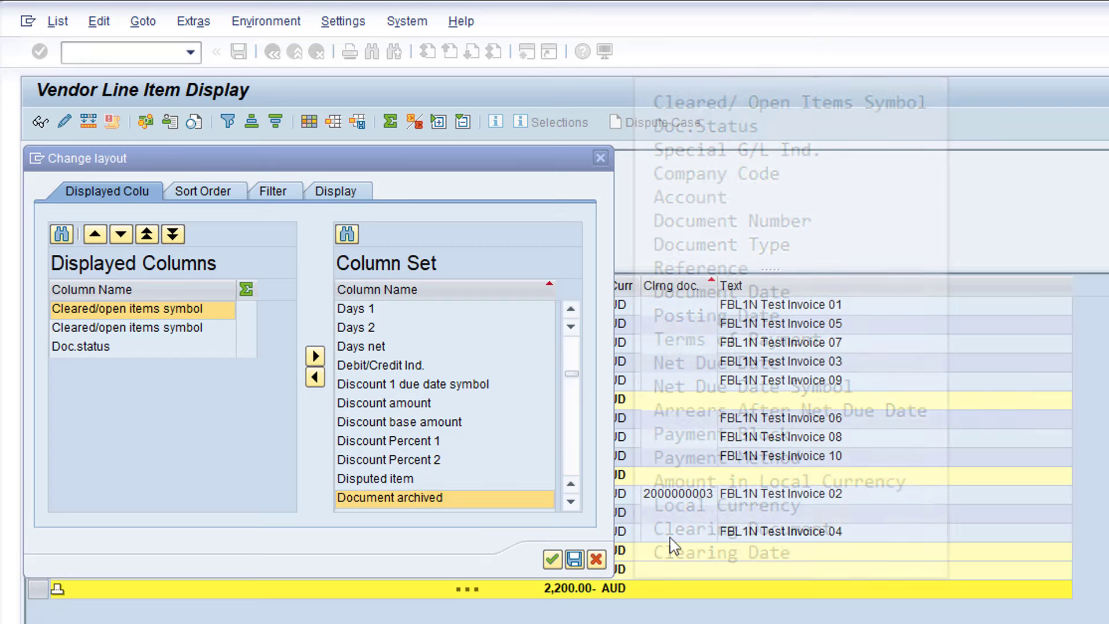
Add Special G/L ind., Company Code and Account to the displayed columns, in that order
left_click(571, 465)
left_click(391, 349)
left_click(315, 378)
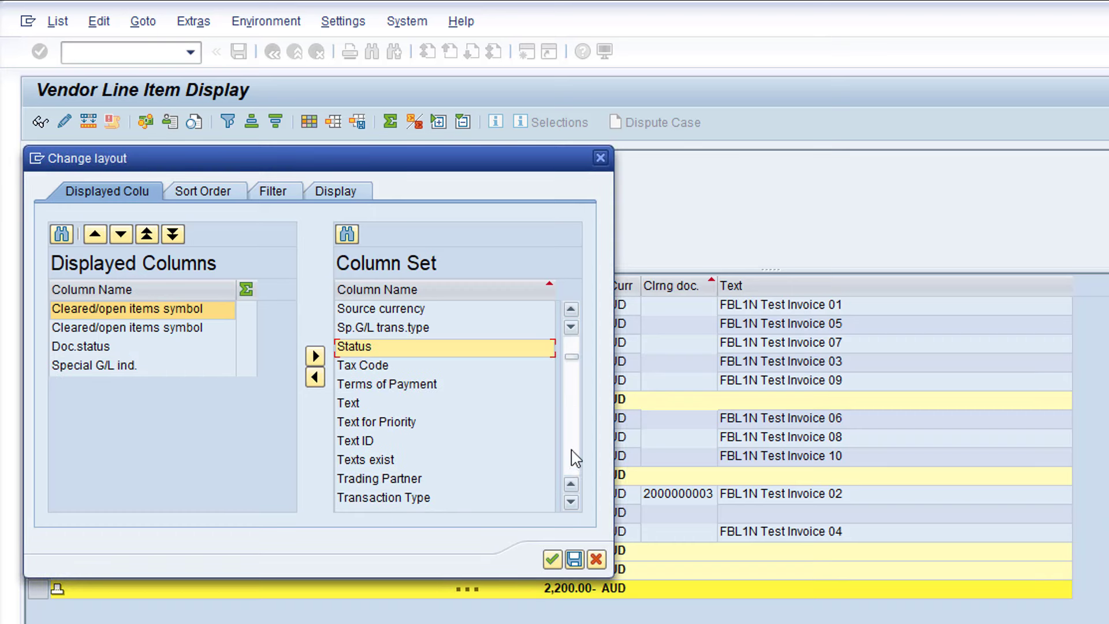
left_click(381, 460)
left_click(315, 379)
left_click_drag(571, 454, 571, 341)
left_click(381, 310)
left_click(315, 377)
Add the Document Number, Document Type and Reference columns after Account in the displayed columns
left_click(571, 457)
left_click(381, 402)
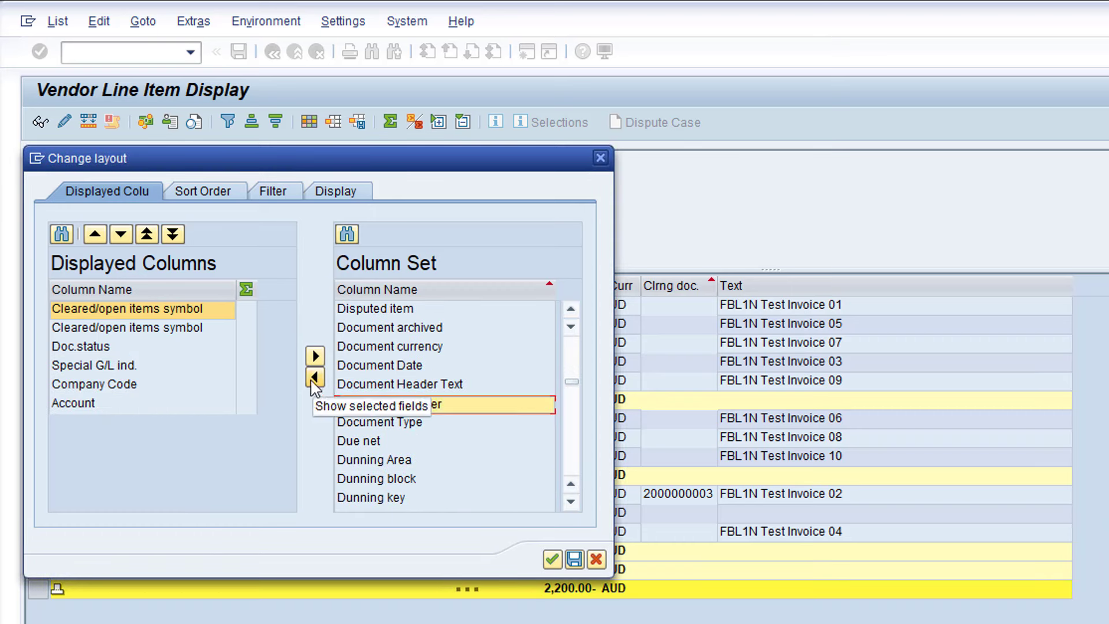
left_click(314, 377)
left_click(382, 402)
left_click(314, 377)
left_click(571, 465)
left_click(381, 309)
left_click(315, 378)
Add the Document Date and Posting Date columns after Reference in the displayed columns
left_click_drag(571, 444, 572, 375)
left_click(381, 479)
left_click(315, 378)
left_click(381, 403)
left_click(315, 378)
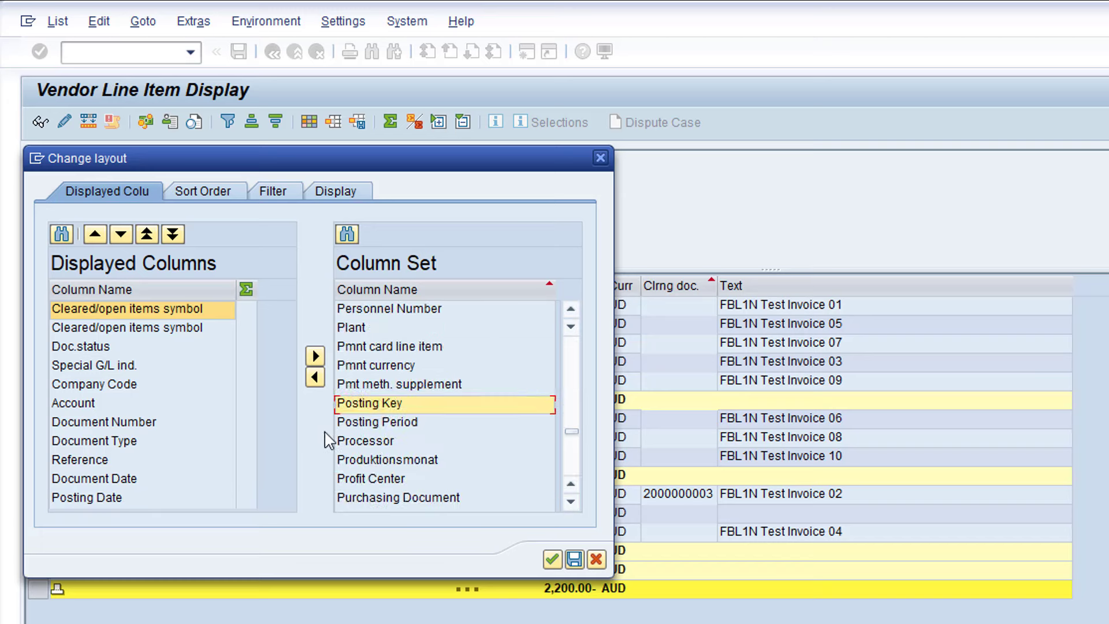
Add Terms of Payment, Net due date and Net due date symbol after Posting Date in the displayed columns
left_click(381, 403)
left_click(315, 378)
left_click_drag(571, 455, 571, 341)
left_click(462, 422)
left_click(314, 377)
left_click(482, 440)
left_click(314, 378)
Add Arrears after net due date, Payment Block, Payment Method and Amount in local currency to the displayed columns
left_click(576, 375)
left_click(462, 403)
left_click(315, 378)
left_click(404, 422)
left_click(315, 378)
left_click(445, 385)
left_click(314, 378)
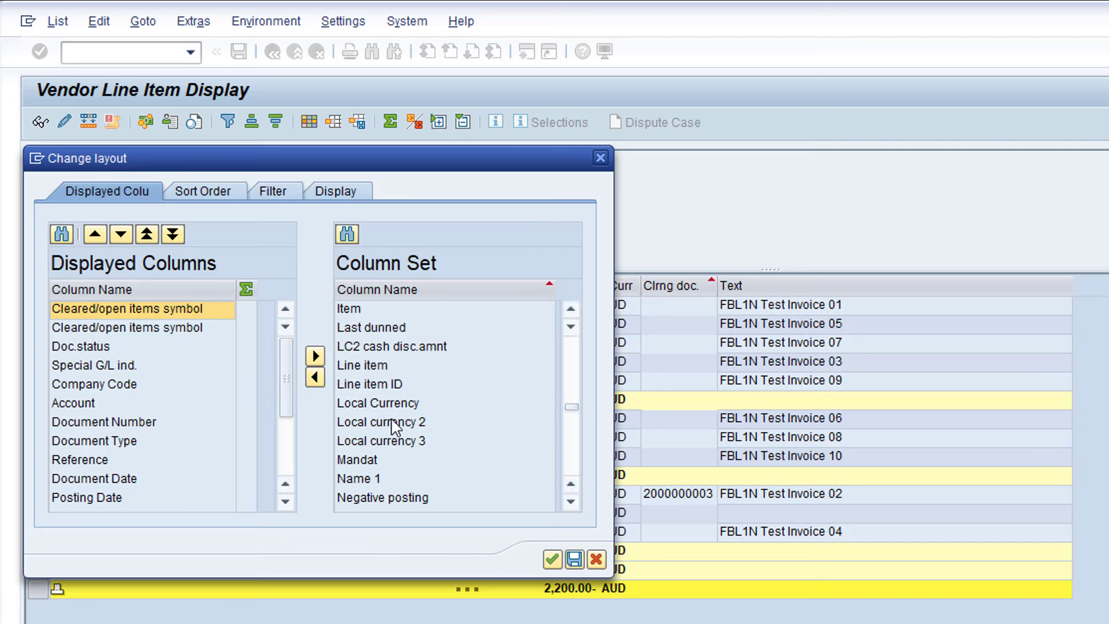
Add Local Currency, Clearing Document and Clearing date as the last displayed columns and apply the layout to the list
left_click(392, 404)
left_click(315, 377)
left_click(399, 312)
left_click(315, 378)
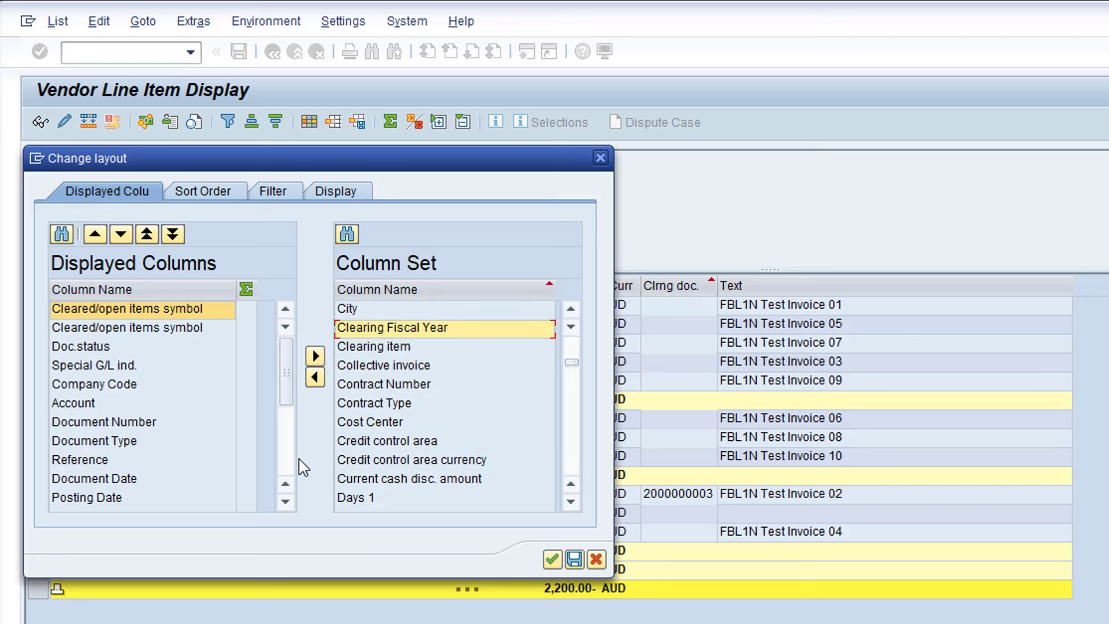
left_click(291, 470)
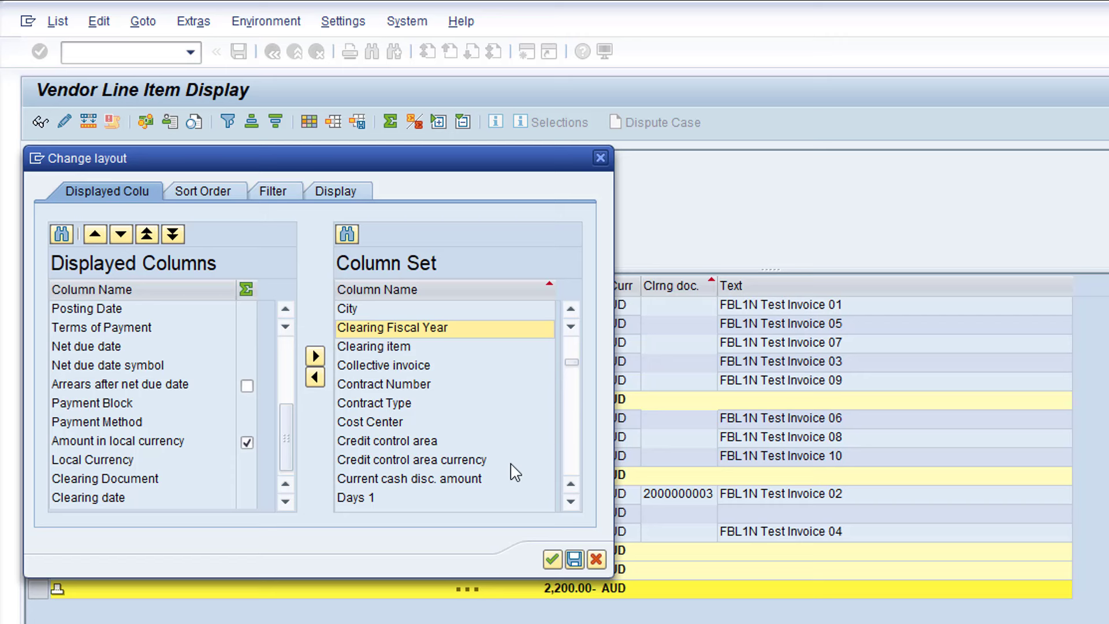
left_click(551, 558)
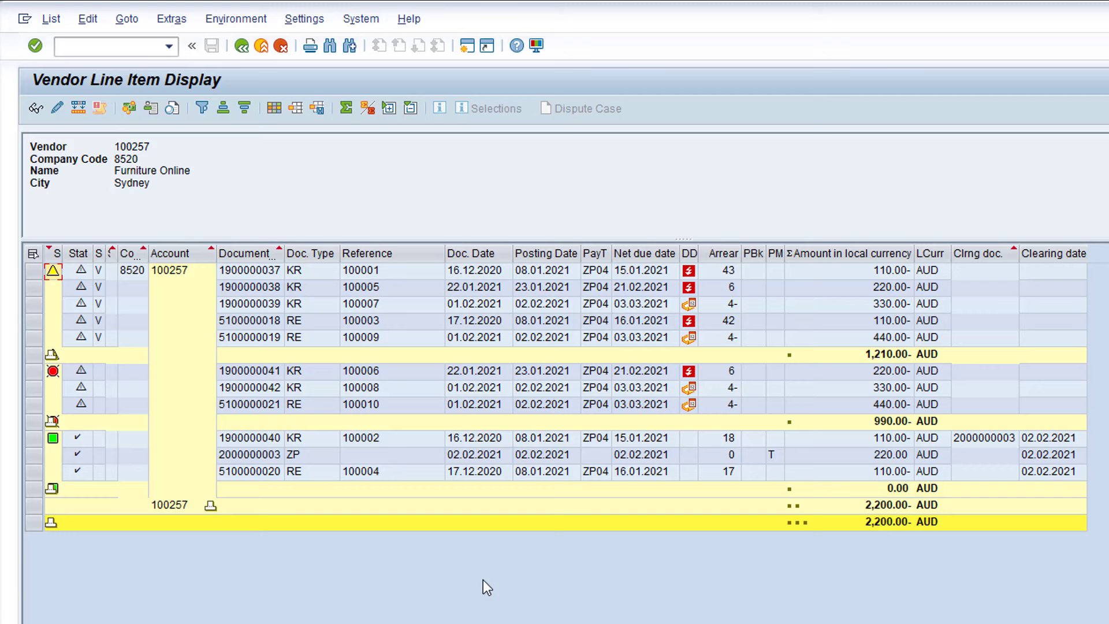
Hide the duplicate cleared/open status column, Stat, from the vendor line item list
left_click(78, 256)
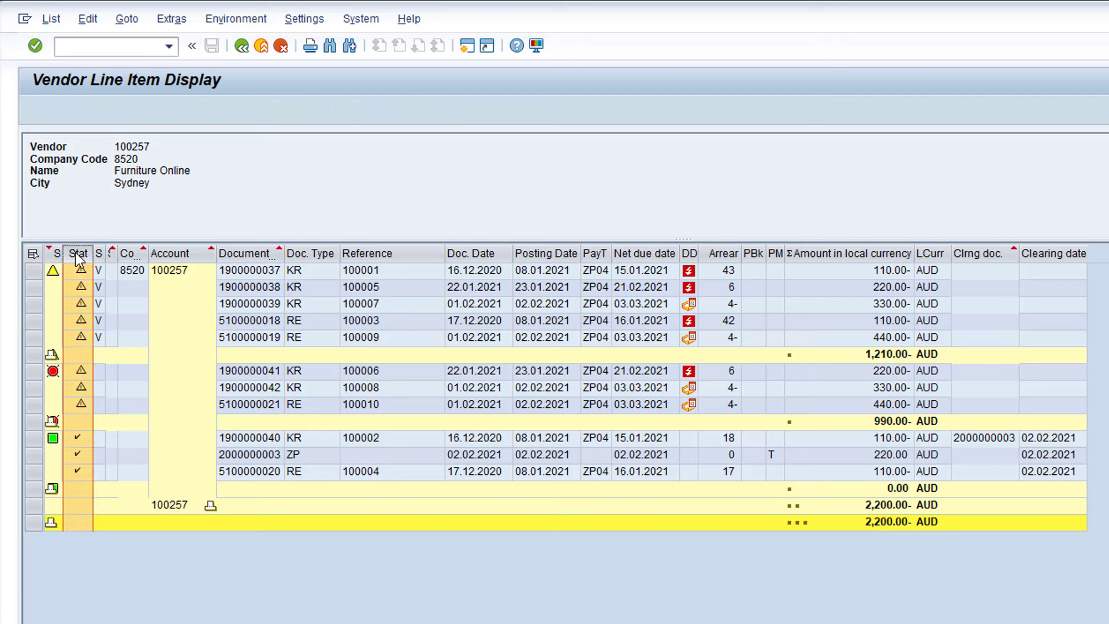
right_click(78, 255)
left_click(127, 284)
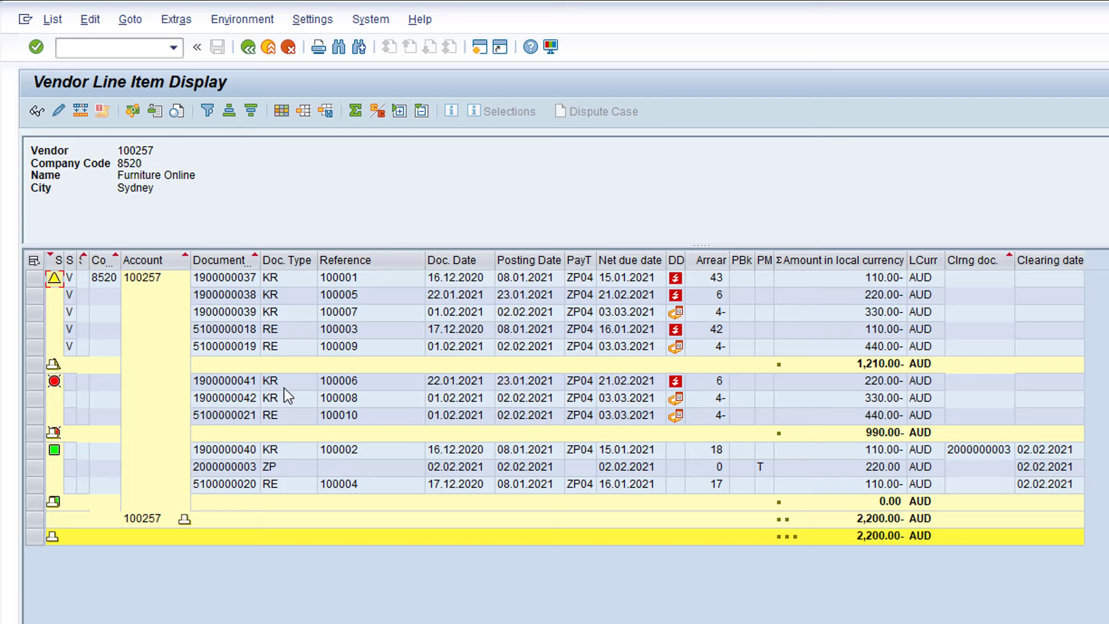
Save the changed column arrangement by overwriting the existing layout AP01, keeping it user-specific and default
left_click(325, 112)
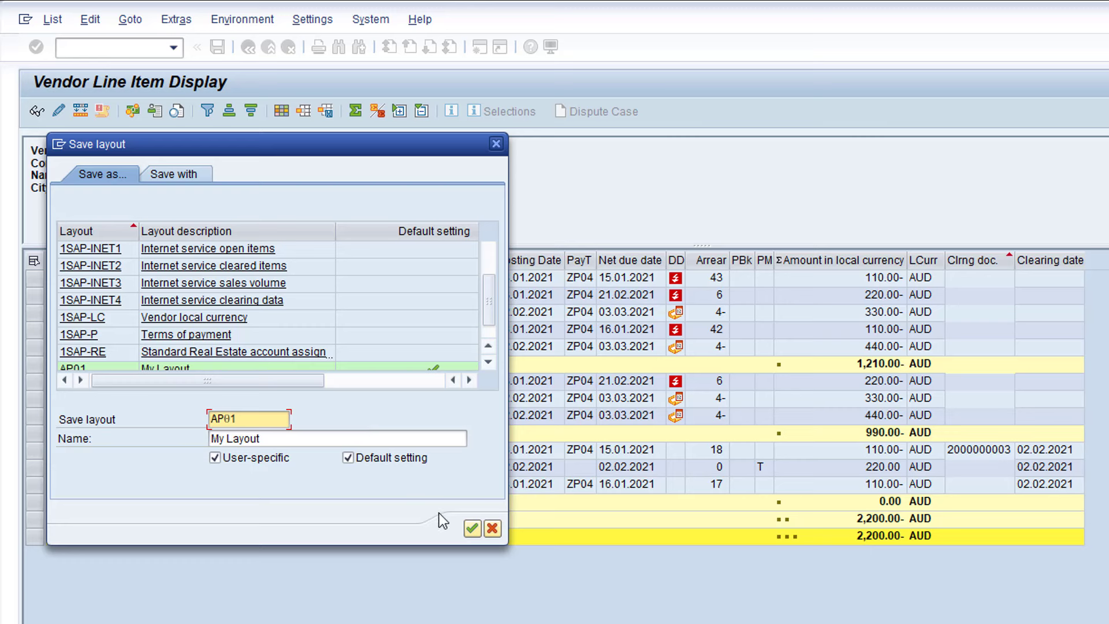
left_click(471, 526)
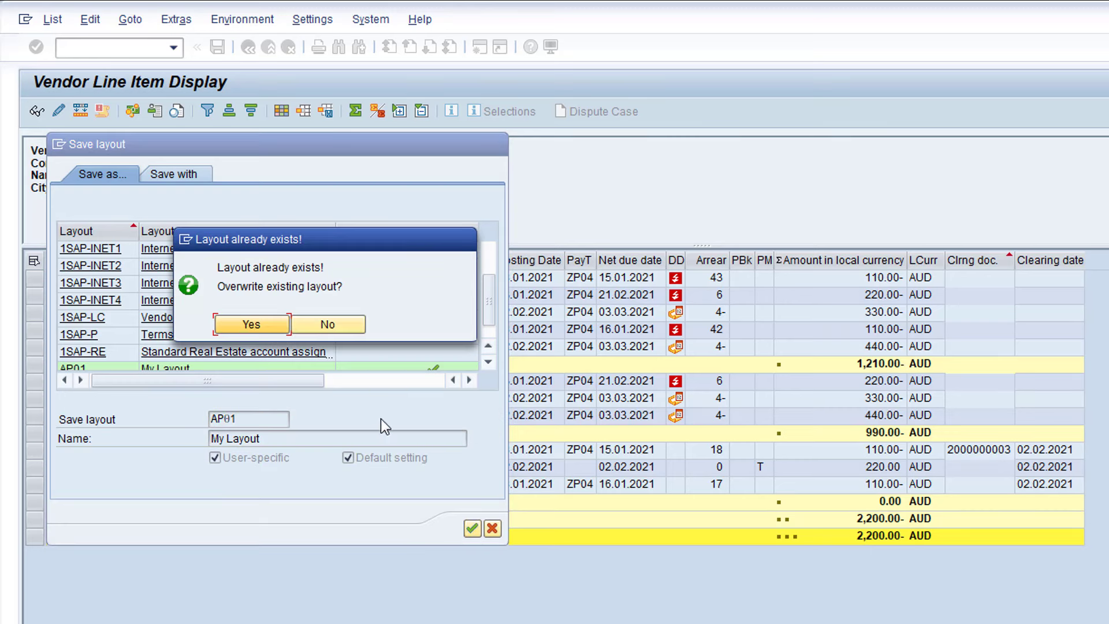
left_click(267, 329)
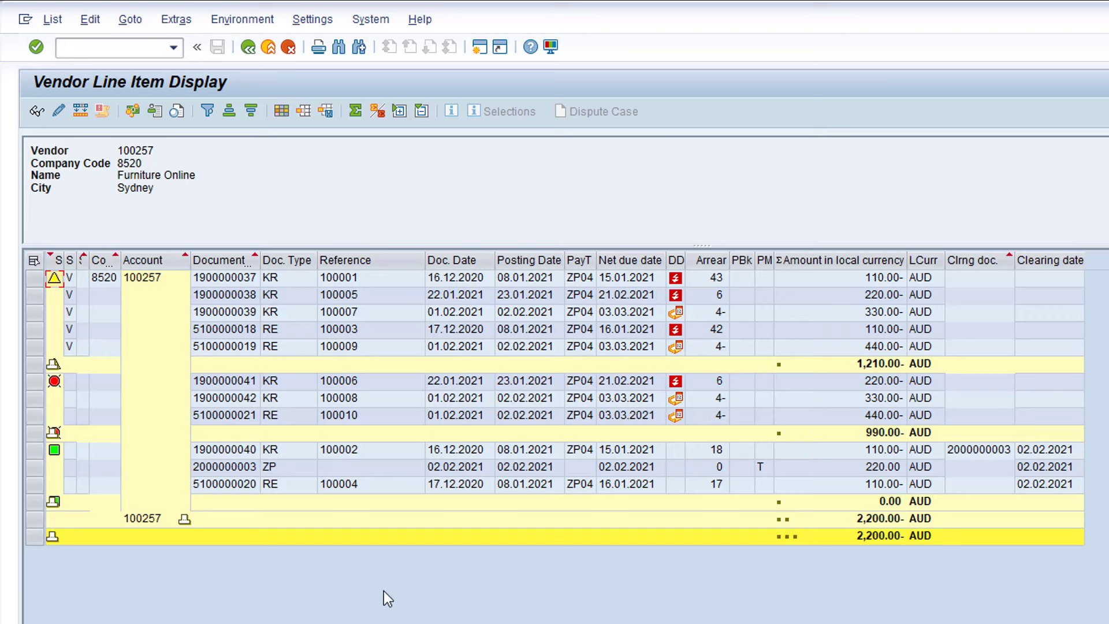
Set the layout's display options to Optimize Columns and Without cell merging during sorts, and apply them to the list
left_click(283, 111)
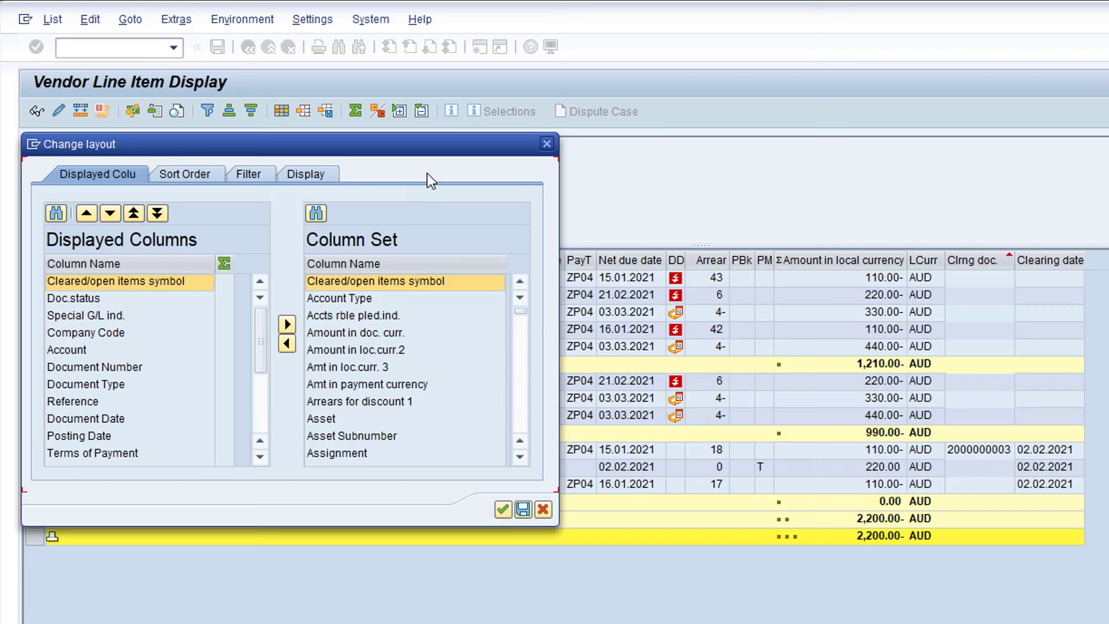
left_click(316, 172)
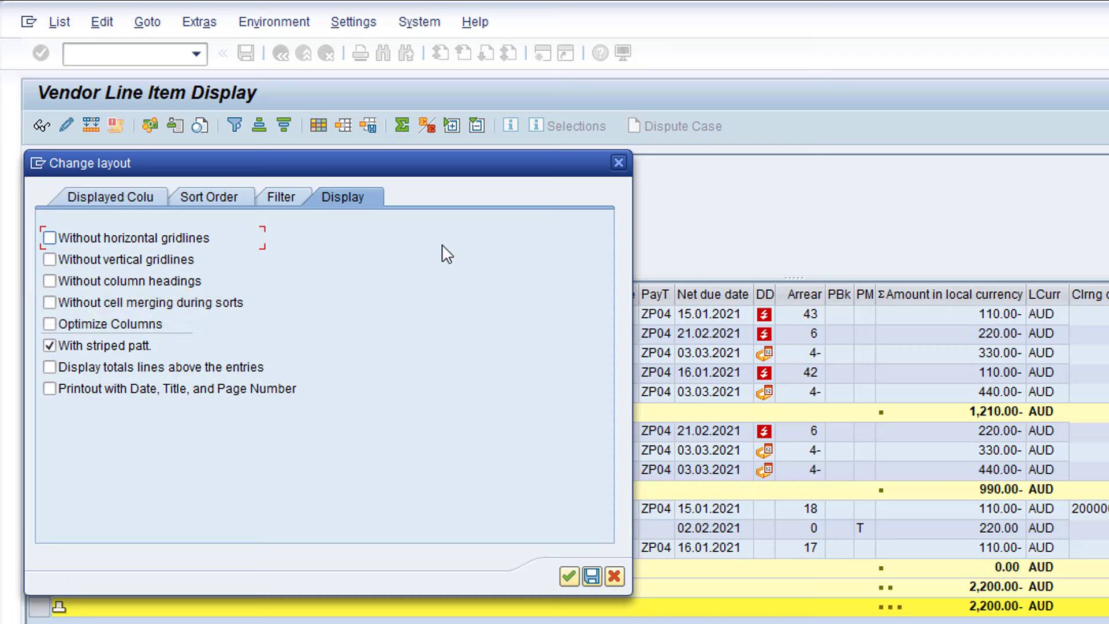
left_click(54, 319)
left_click(50, 302)
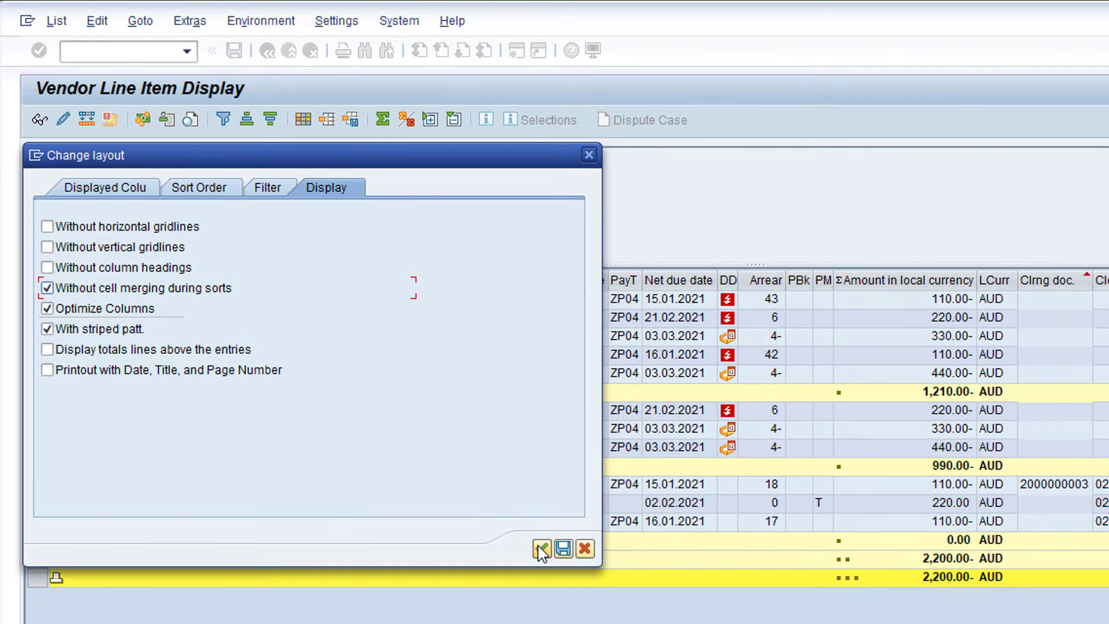
left_click(541, 548)
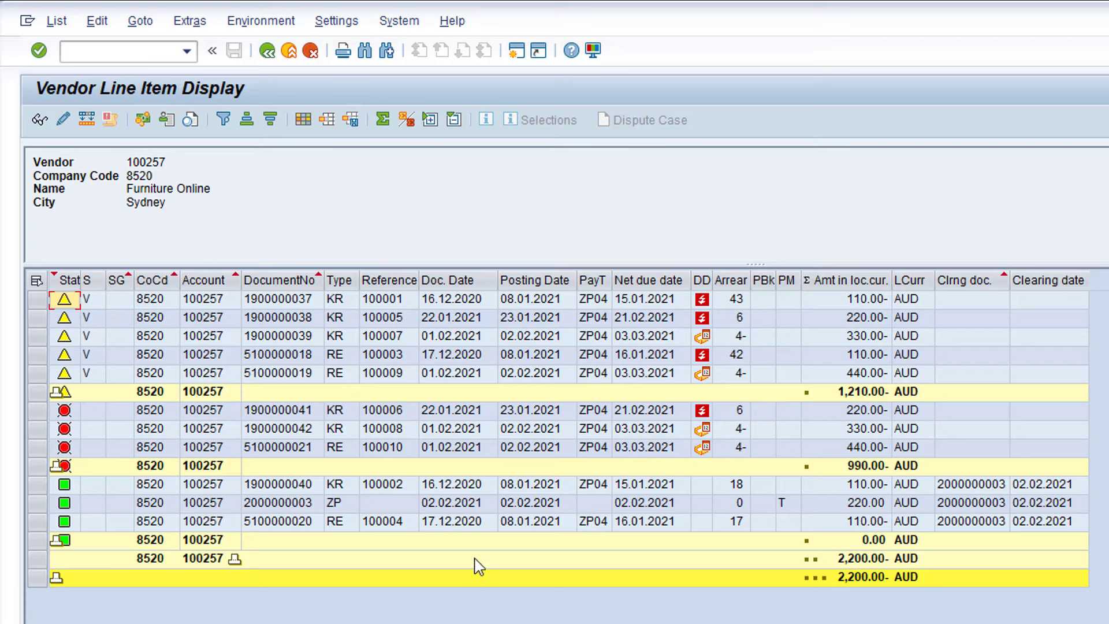
Save the new display options by overwriting layout AP01, My Layout, as user-specific and default
left_click(353, 121)
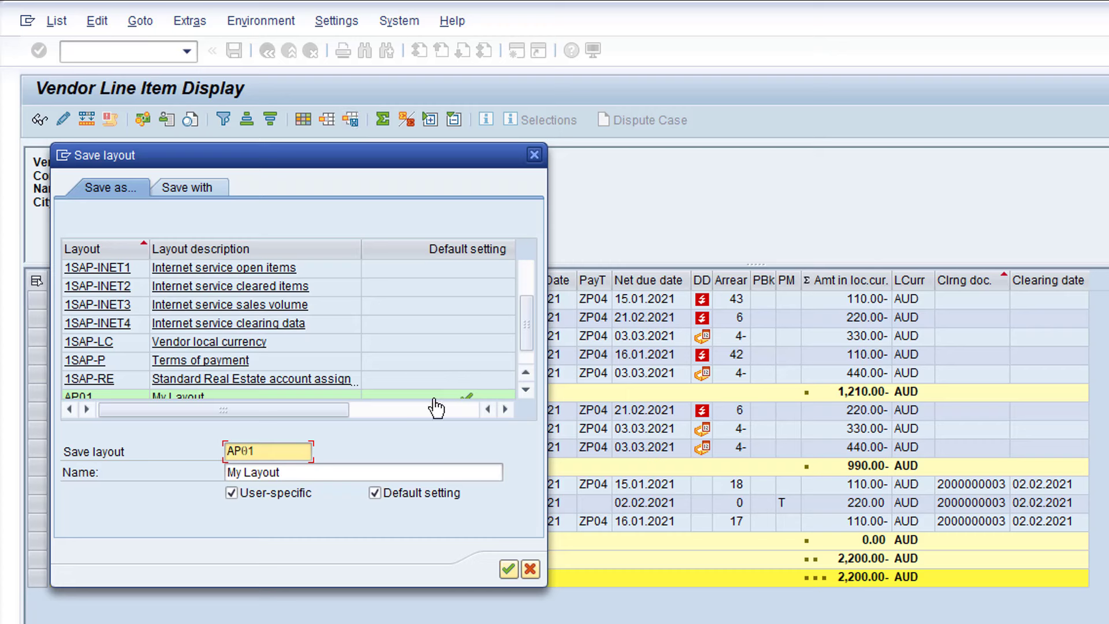
left_click(508, 569)
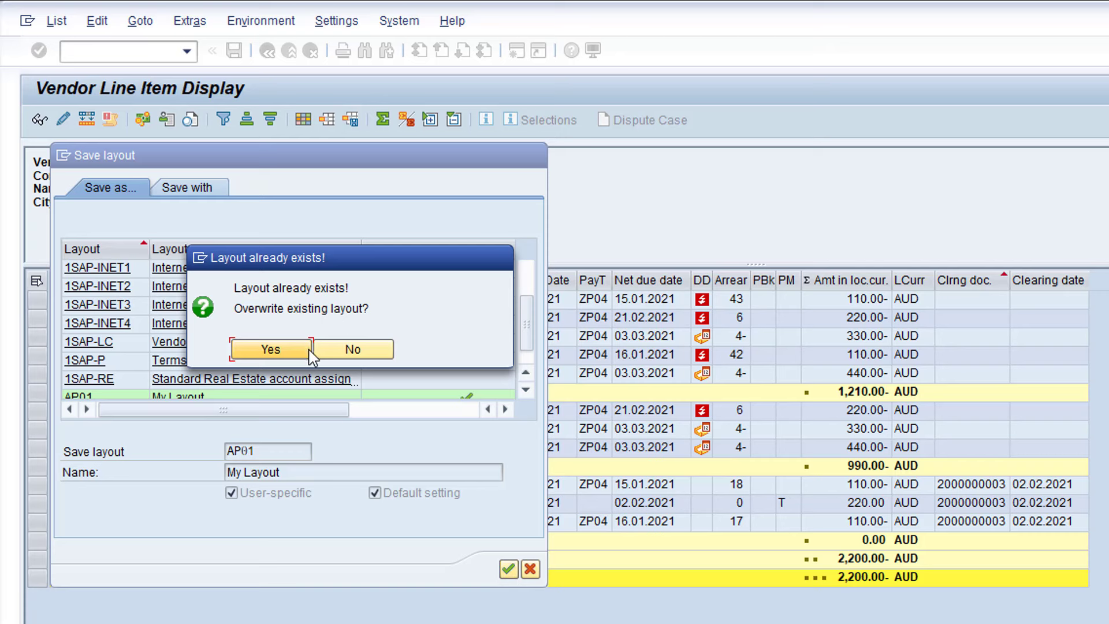
left_click(278, 354)
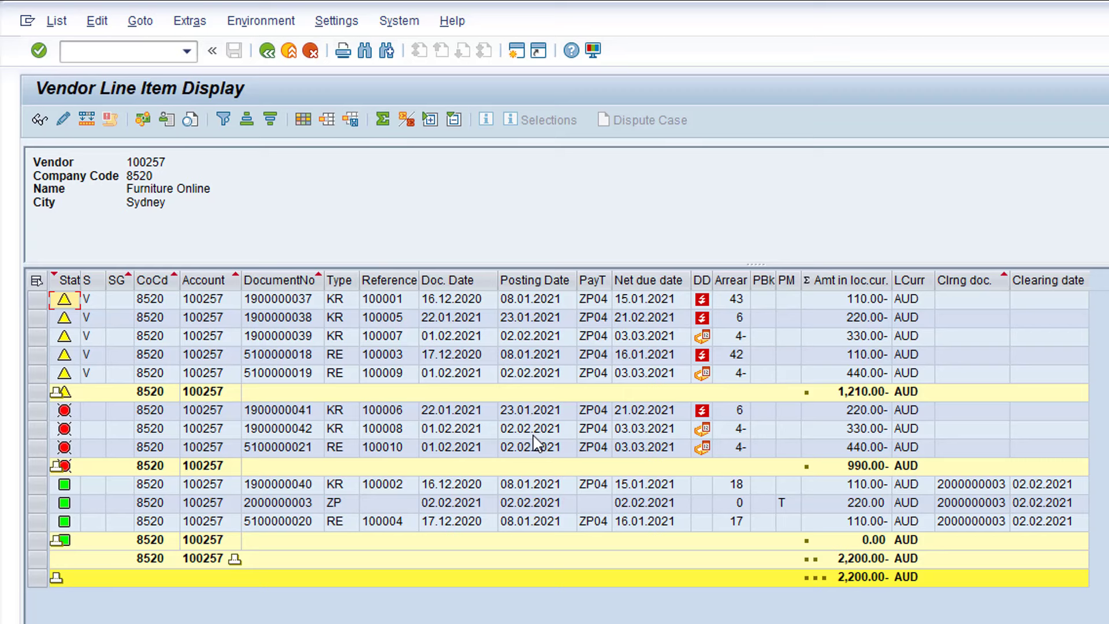
Remove all sort criteria, from Company Code through Special G/L ind., from the layout and apply the change
left_click(304, 120)
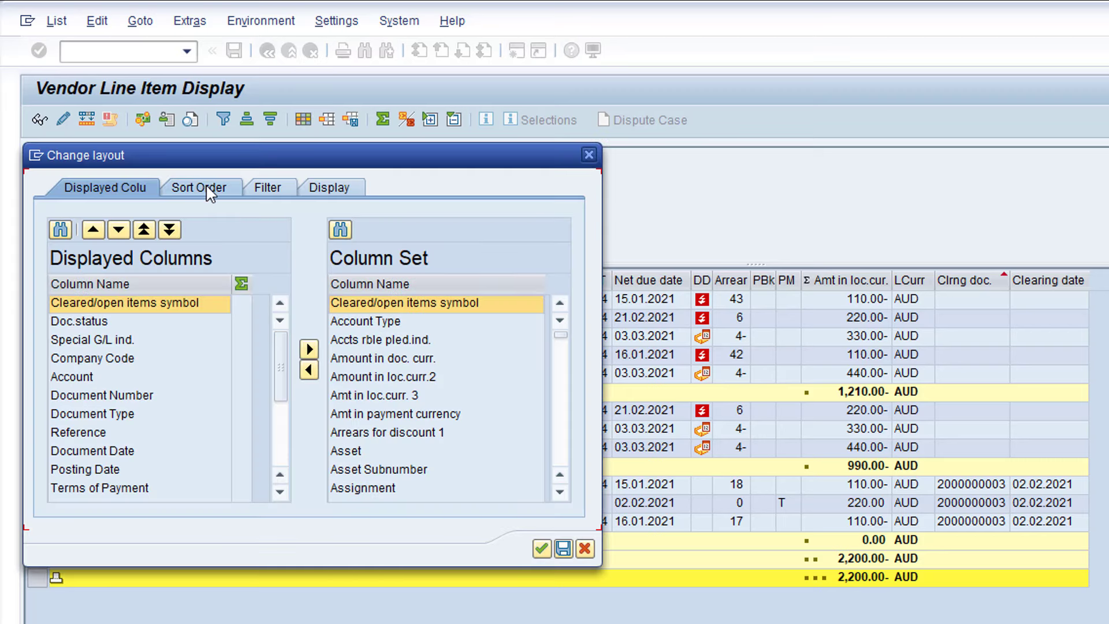
left_click(207, 188)
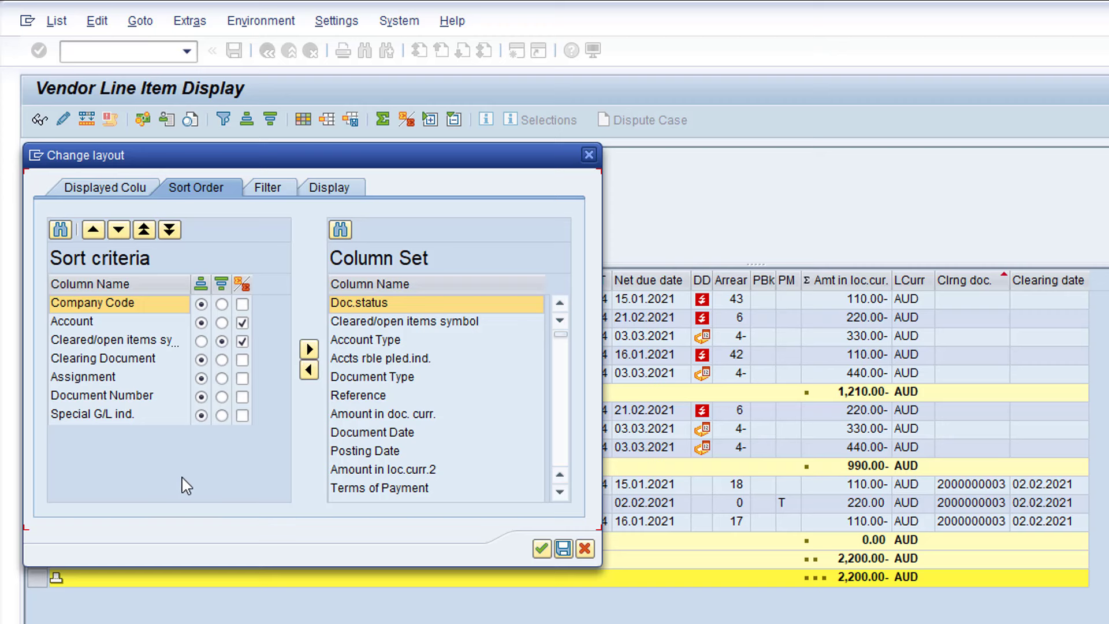
left_click(127, 306)
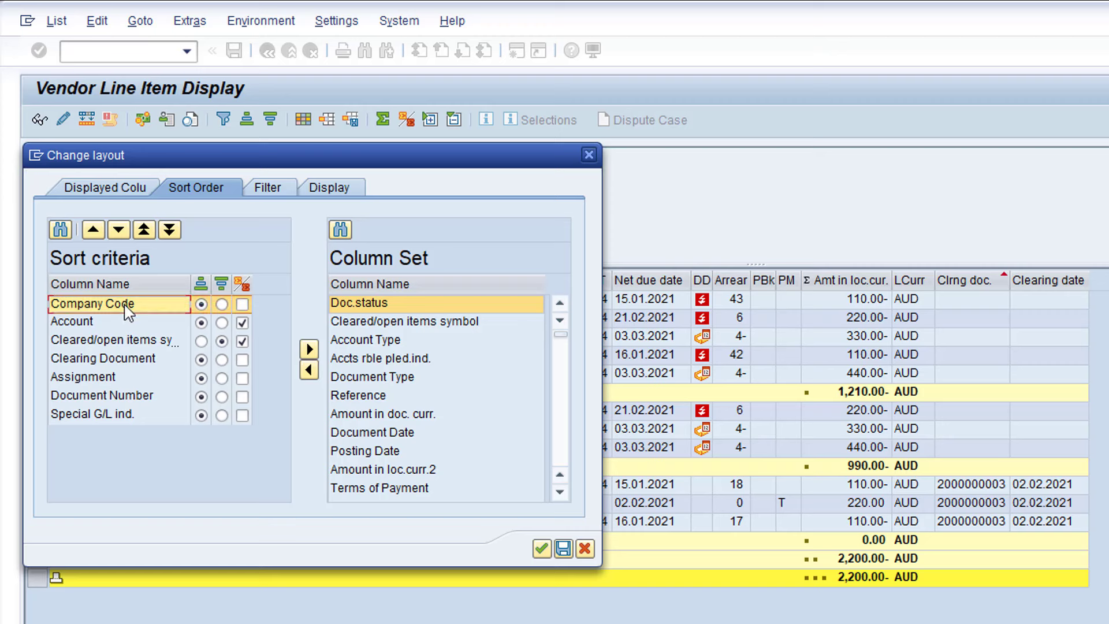
left_click(117, 418, "shift")
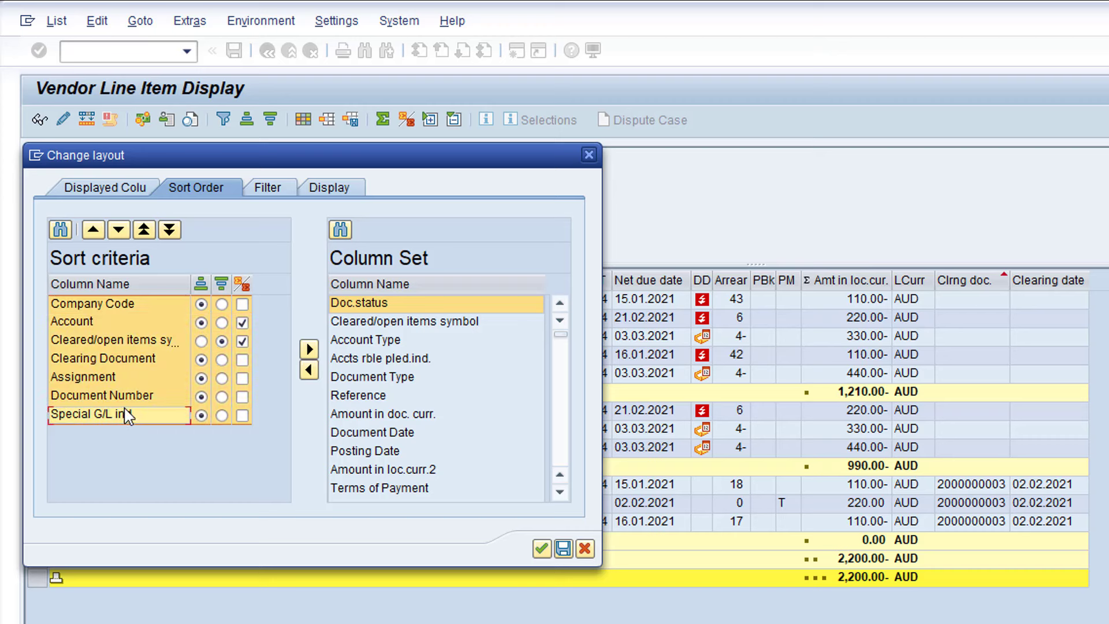
left_click(311, 348)
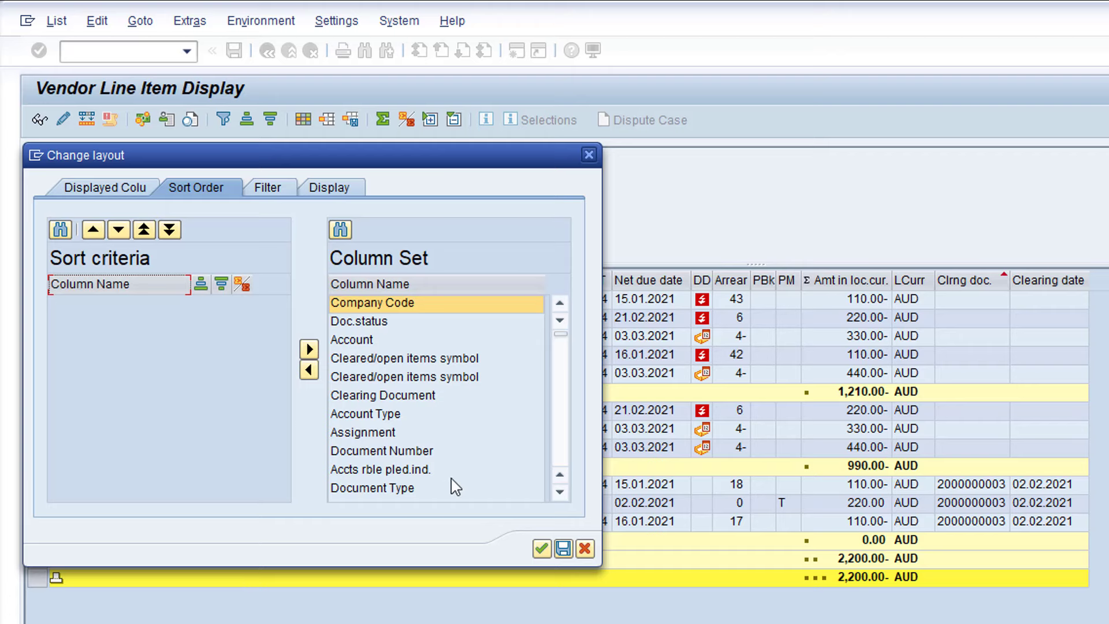
left_click(541, 549)
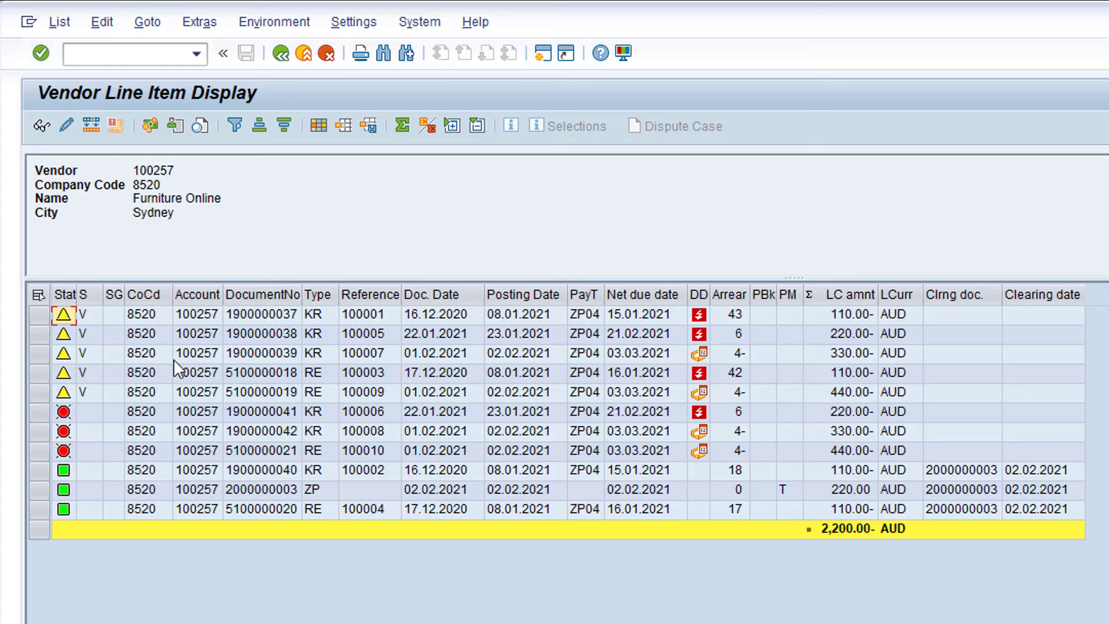
Sort the list ascending by company code, account, cleared/open status, clearing date, clearing document, reference and document number, in that order
left_click(142, 293)
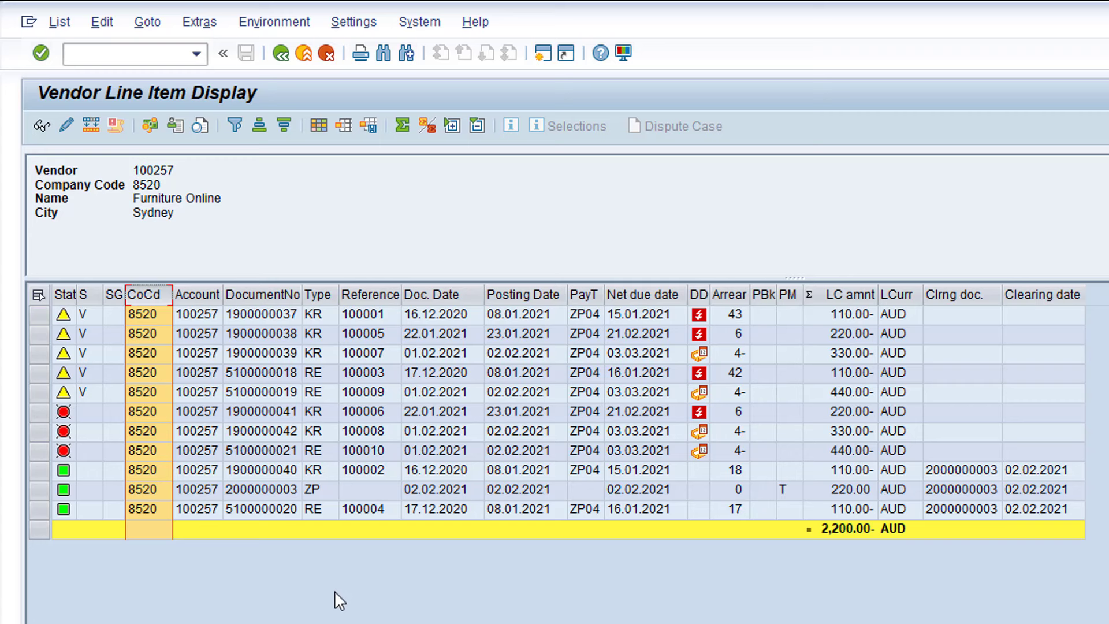
left_click(196, 295, "ctrl")
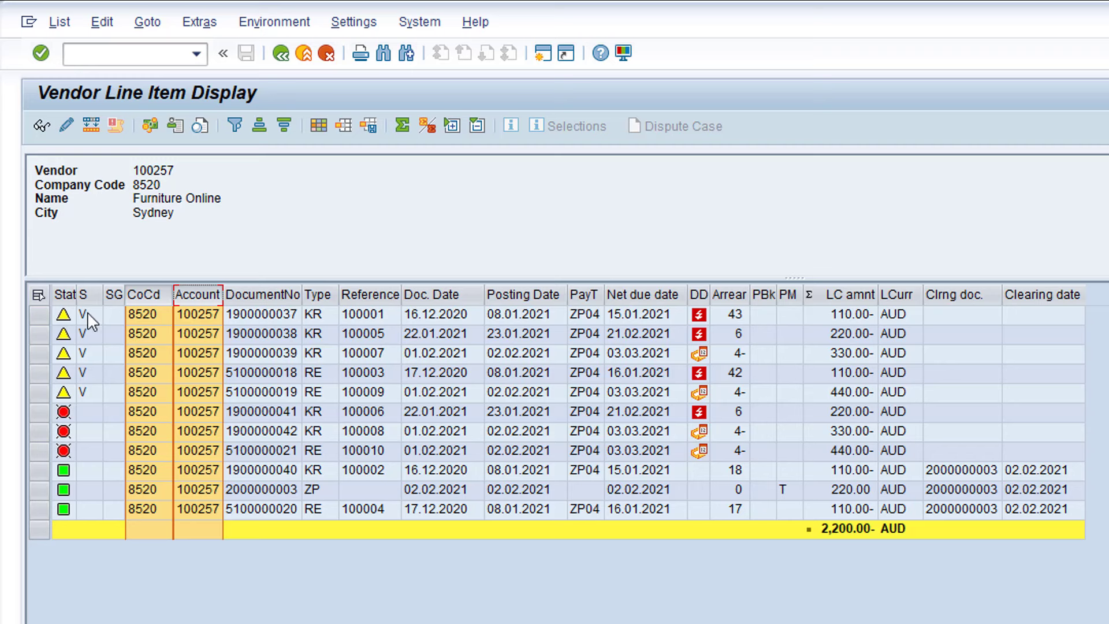
left_click(69, 295, "ctrl")
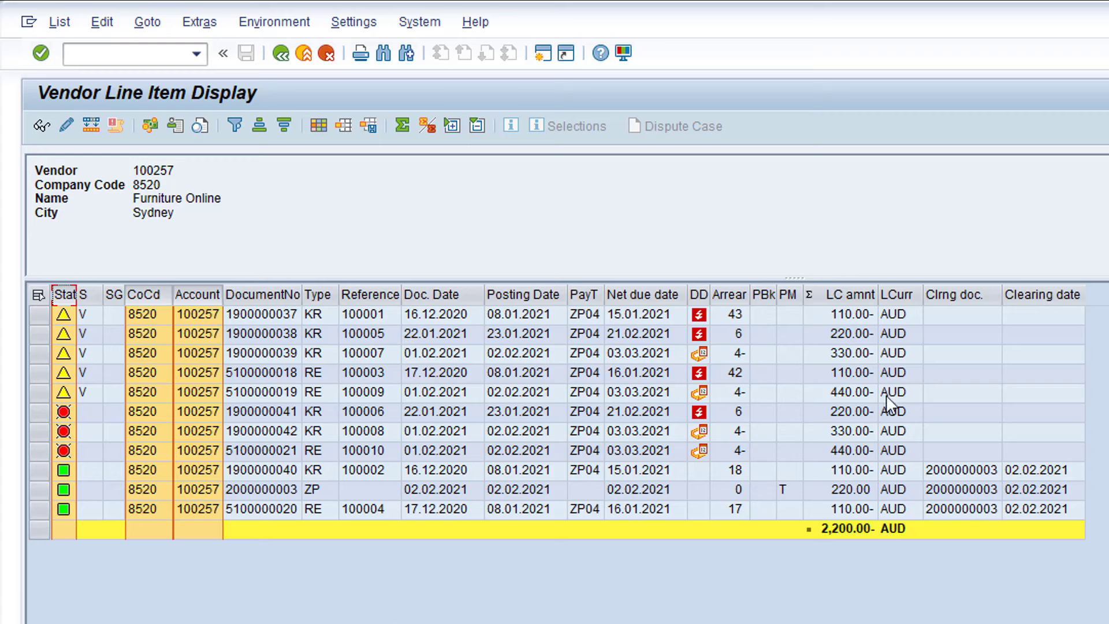
left_click(1039, 293, "ctrl")
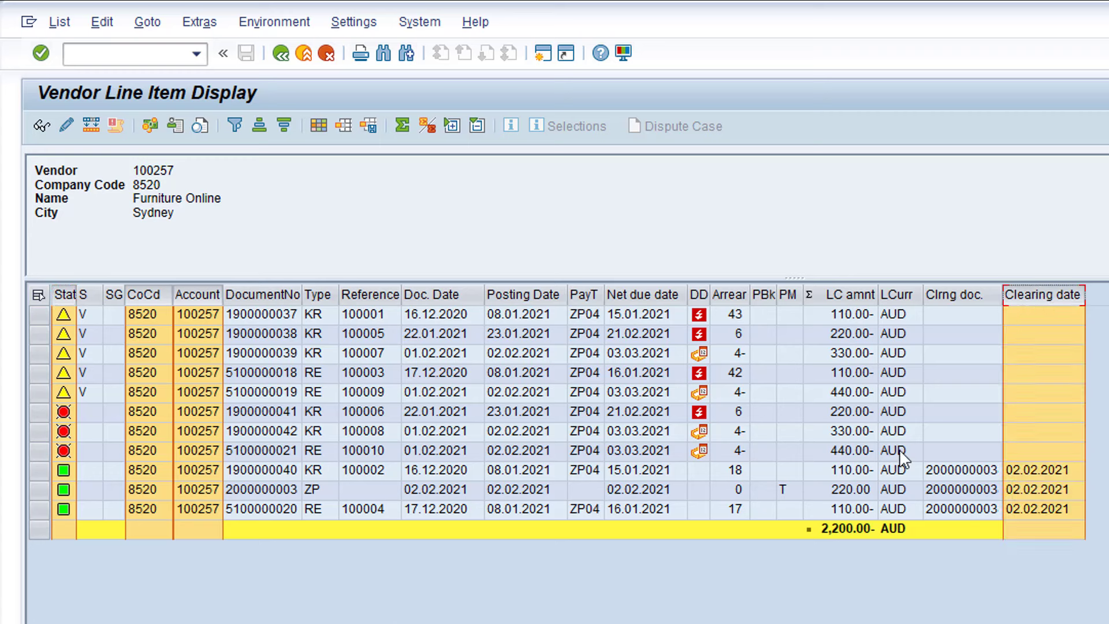
left_click(956, 288, "ctrl")
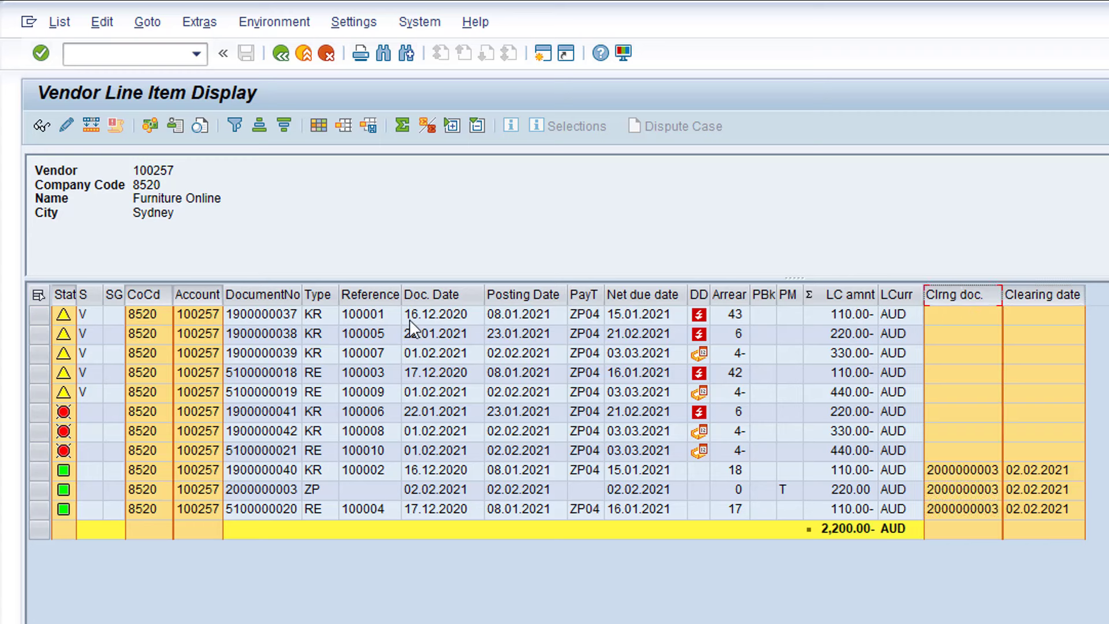
left_click(366, 292, "ctrl")
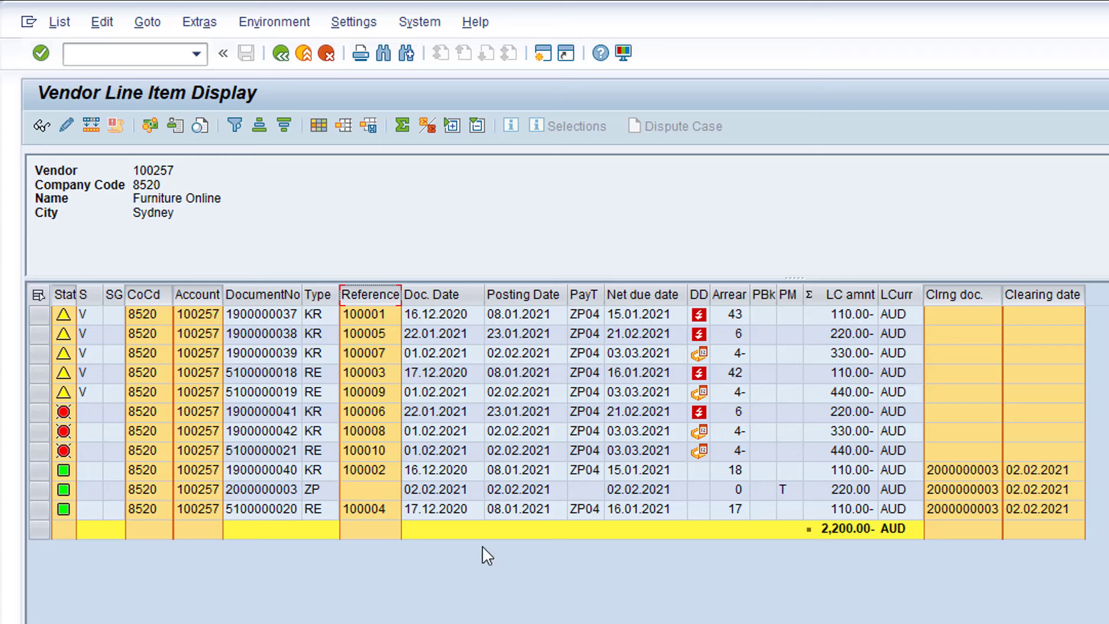
left_click(265, 295, "ctrl")
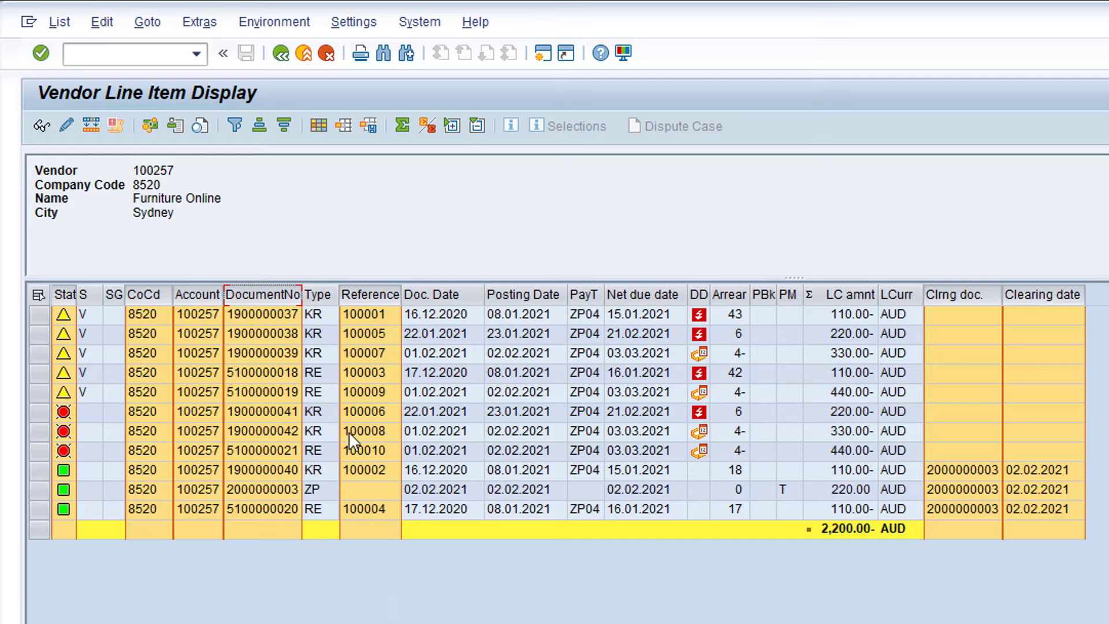
left_click(257, 123)
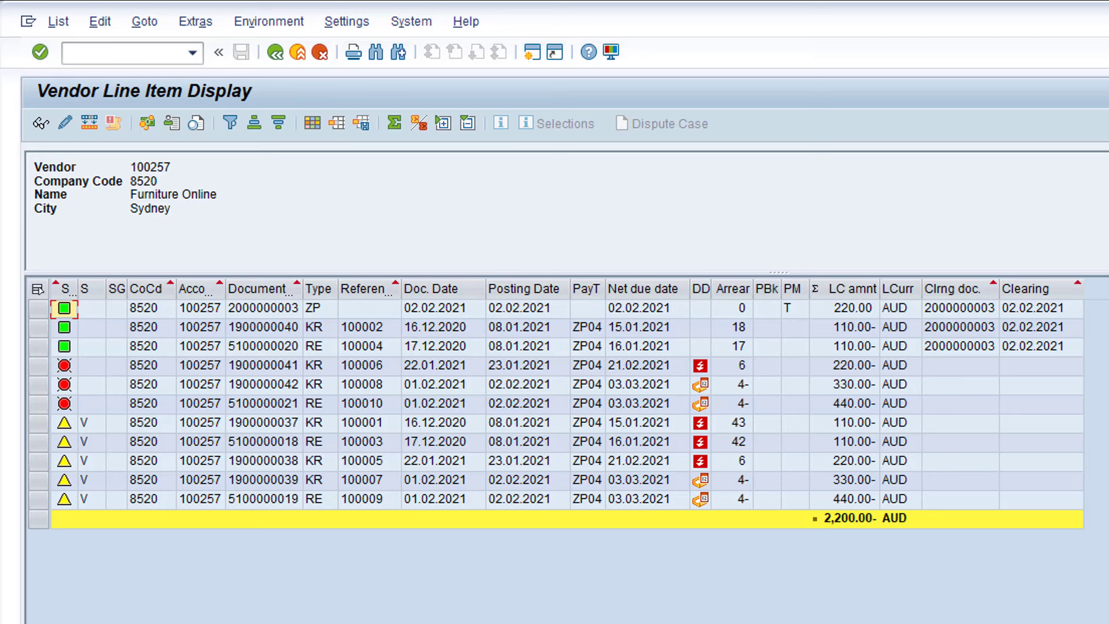
Sort the cleared/open items symbol and Clearing date in descending order, subtotal by Clearing Document, and apply the sort settings
left_click(312, 122)
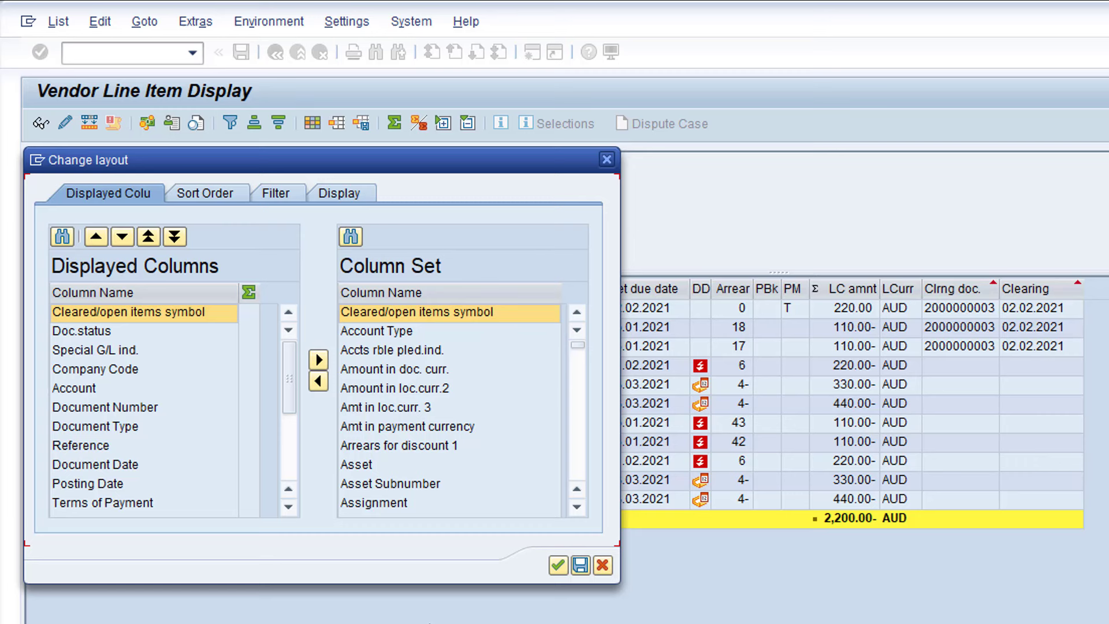
left_click(219, 193)
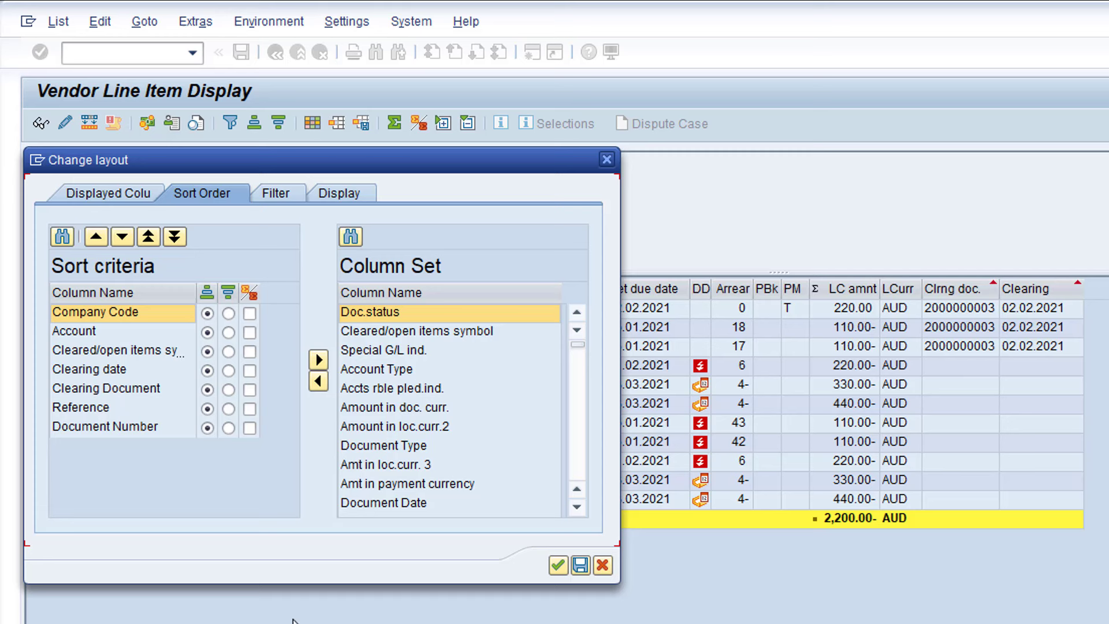
left_click(228, 352)
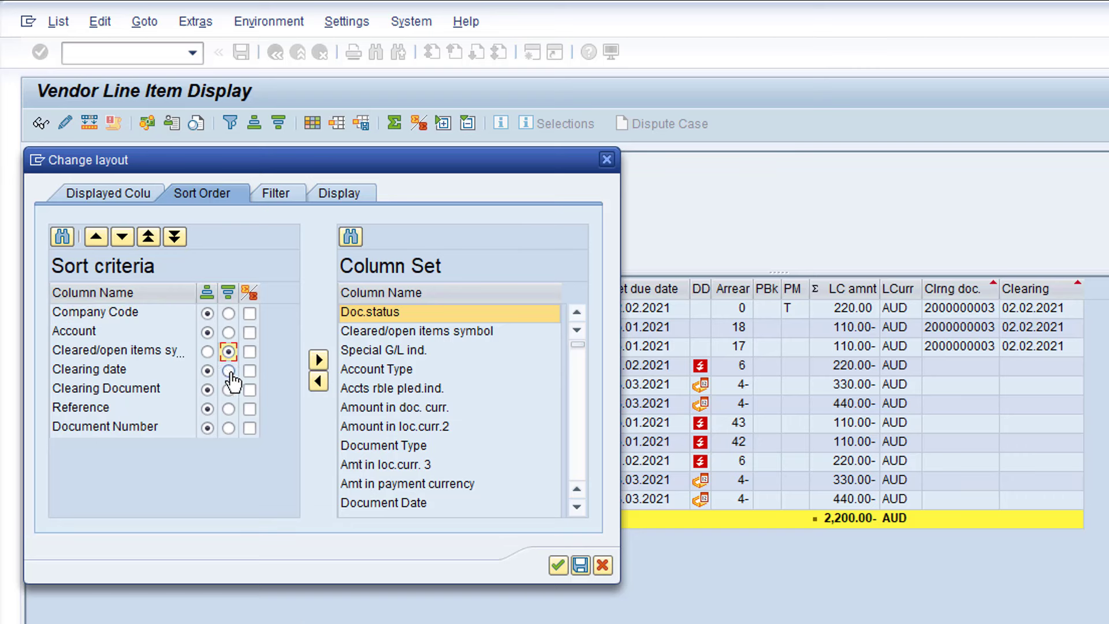
left_click(228, 371)
left_click(250, 390)
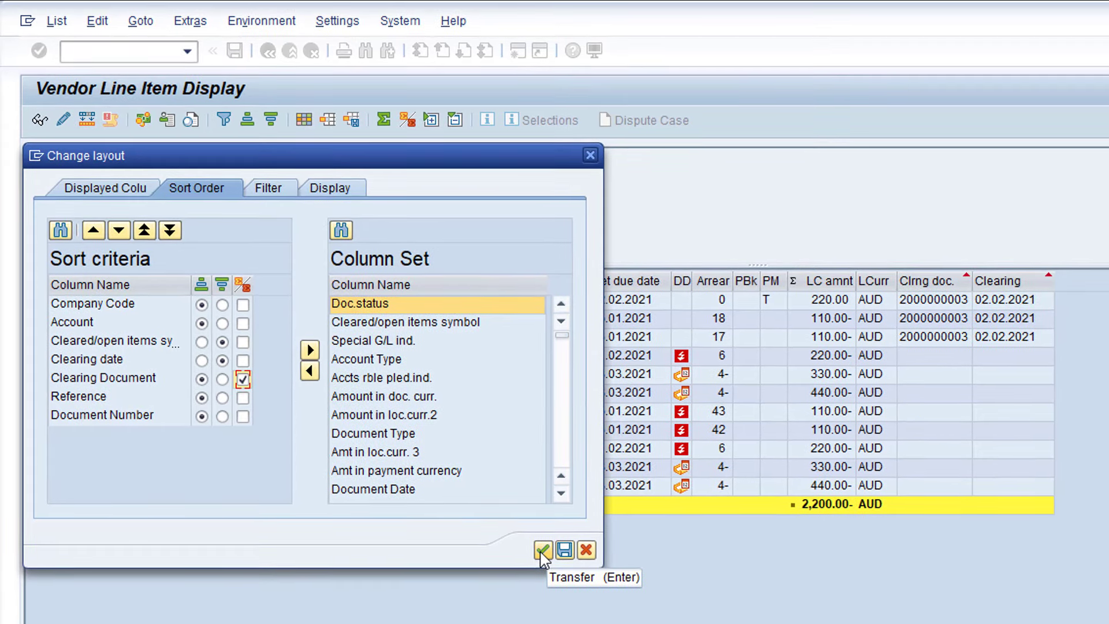
left_click(542, 549)
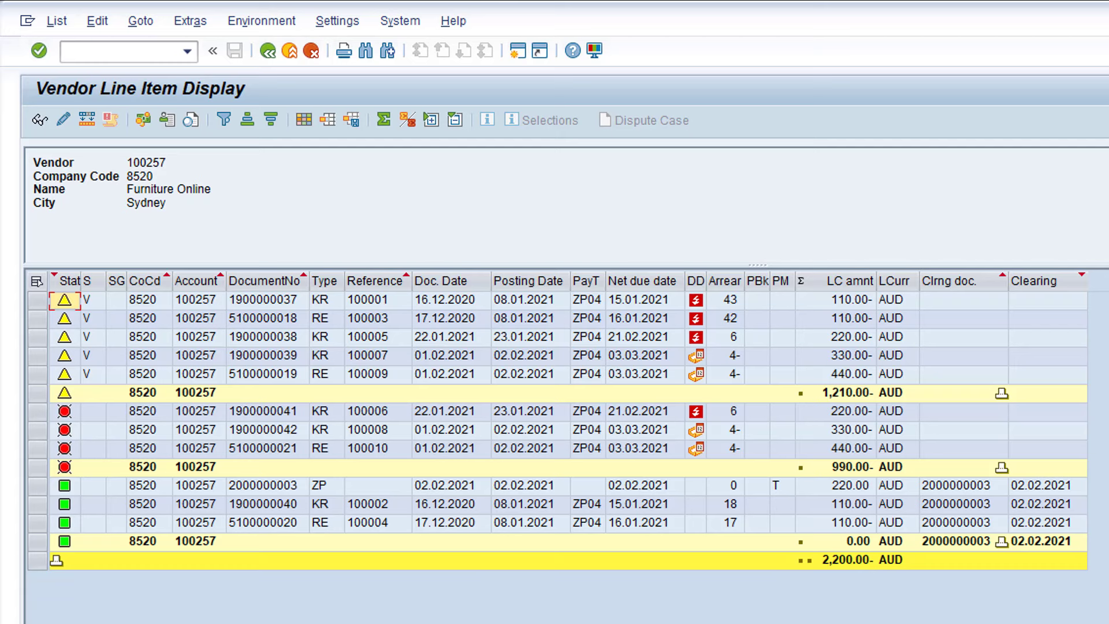
Overwrite layout AP01 with the new sort order and subtotals, and rerun the vendor line item report from its selection screen
left_click(352, 121)
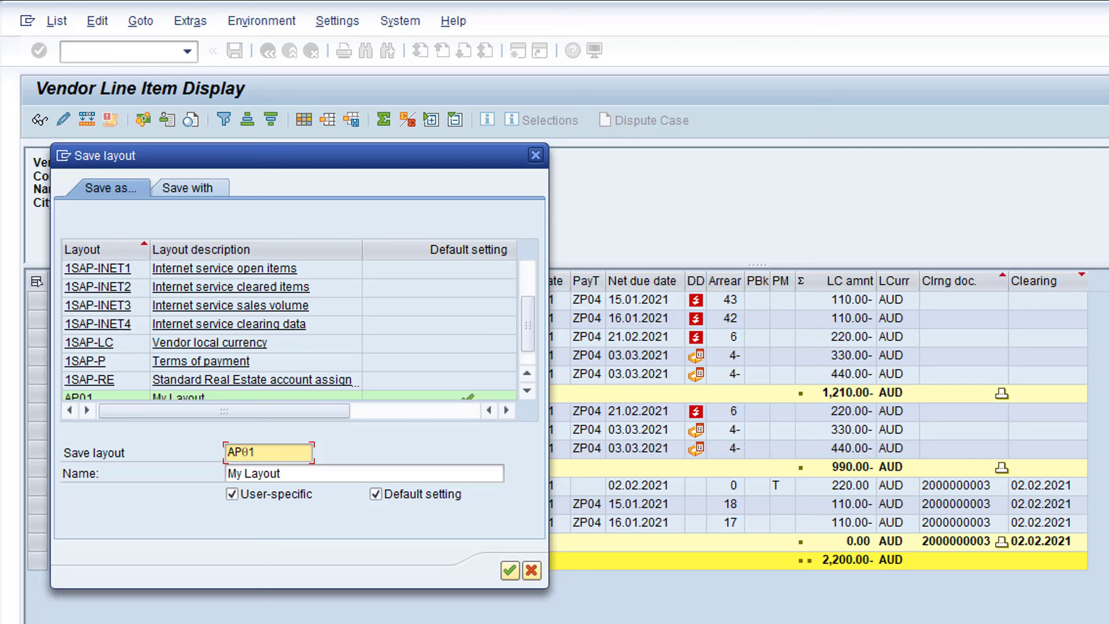
left_click(509, 571)
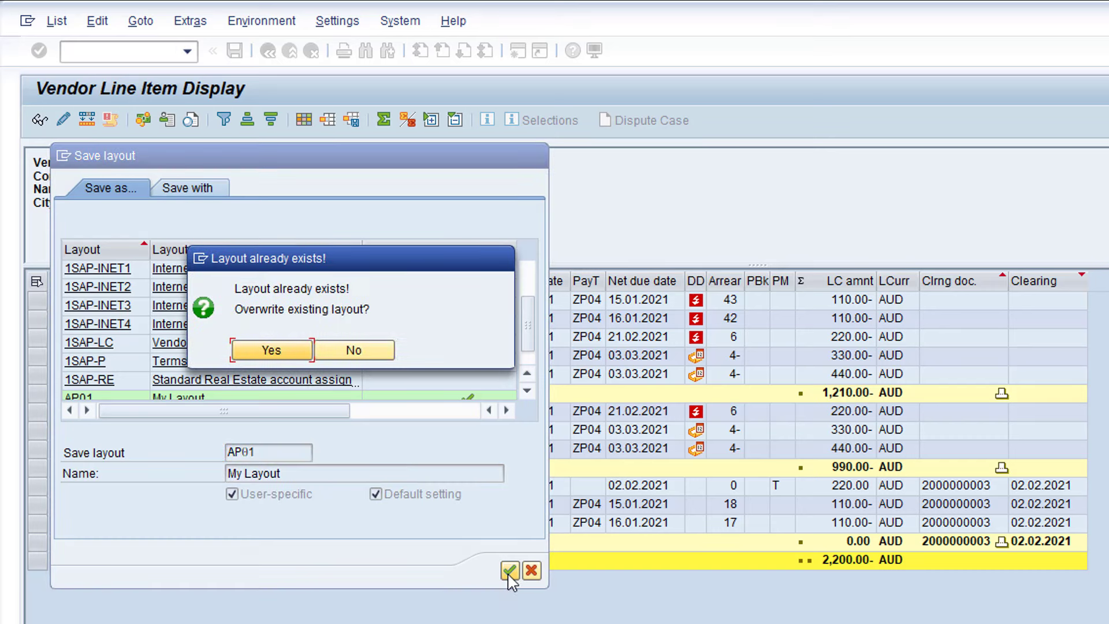
left_click(271, 350)
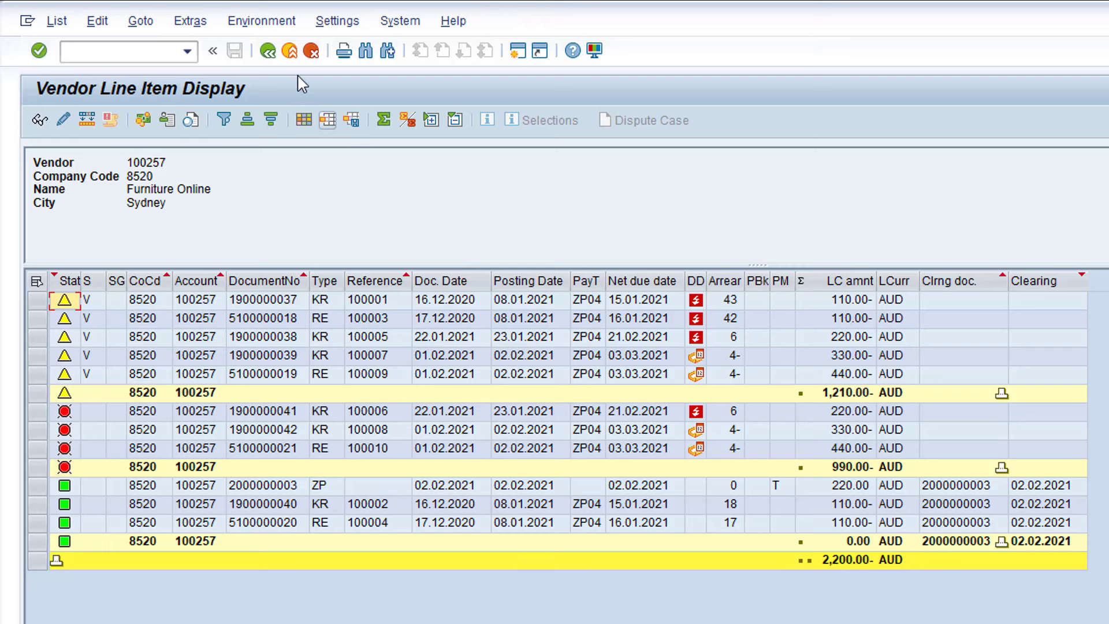
left_click(267, 52)
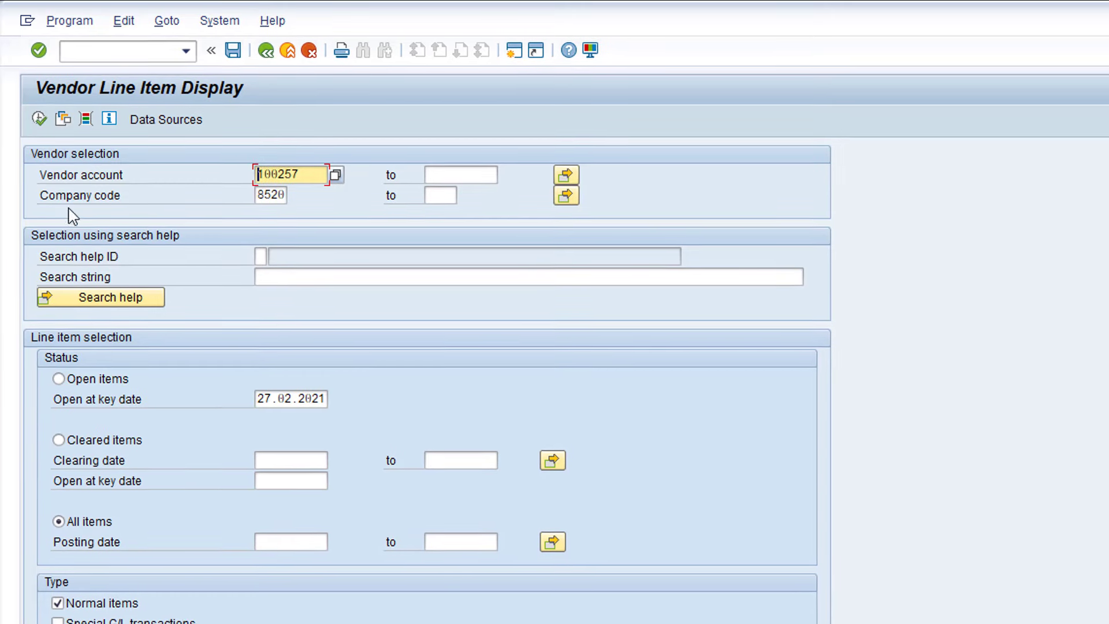
left_click(39, 120)
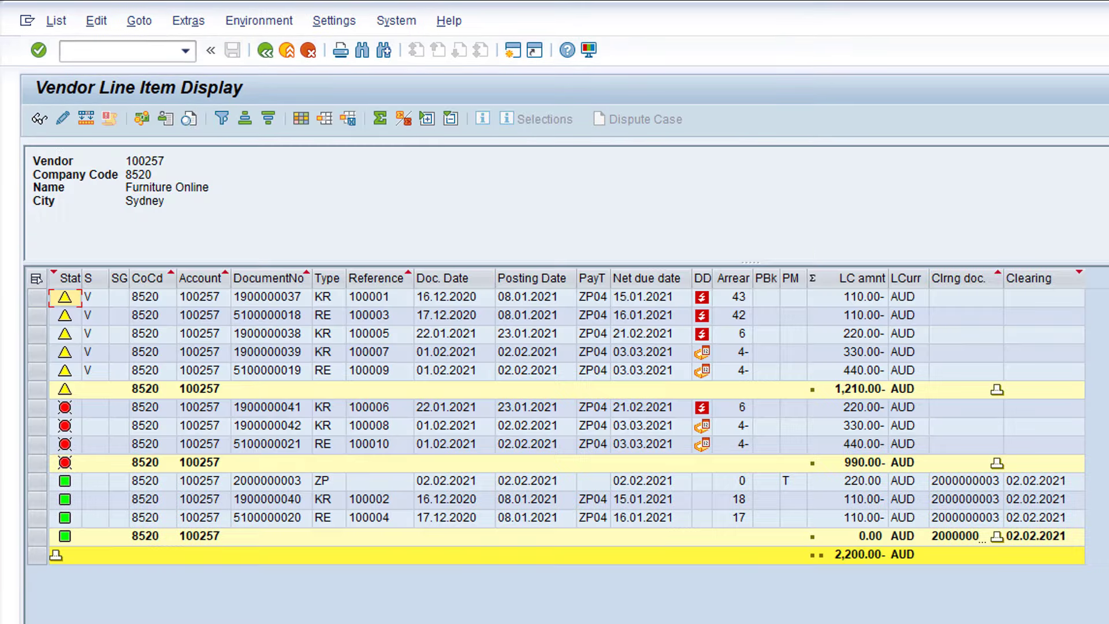